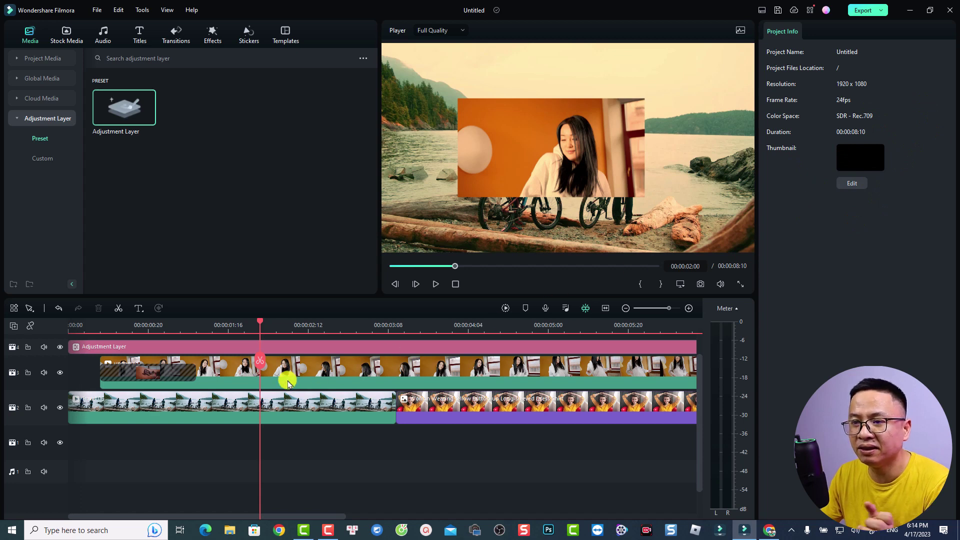
Switch the workspace to the Classic layout and move the timeline playhead to 00:00:03:02
click(284, 378)
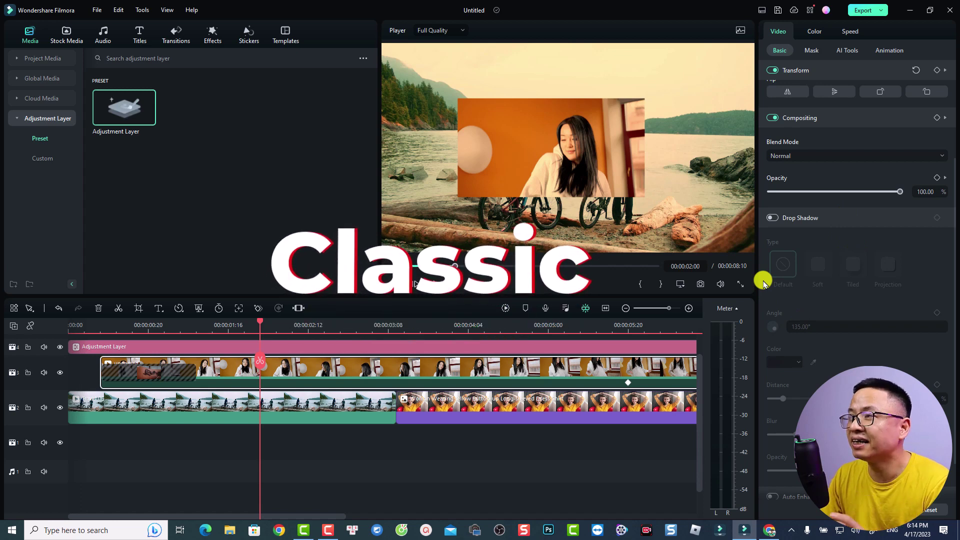
click(761, 11)
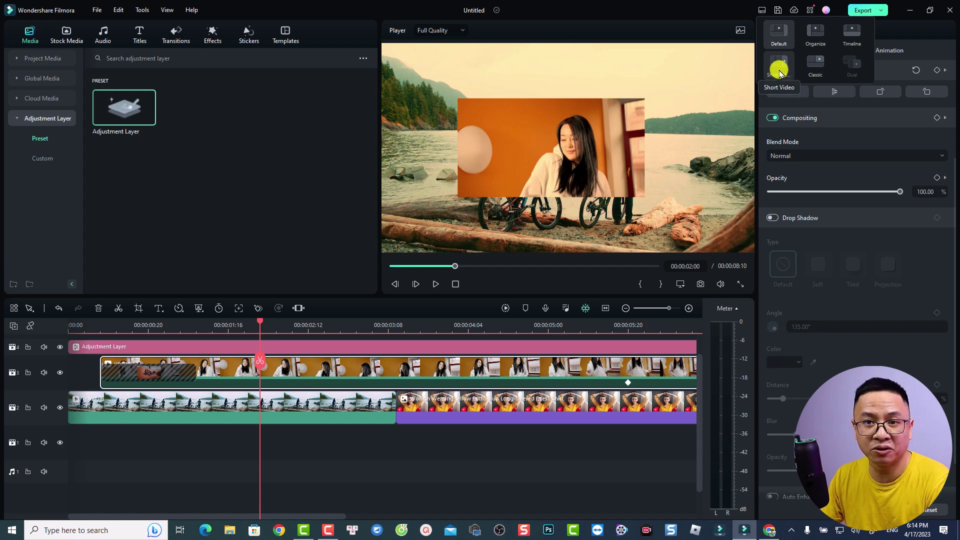
click(811, 67)
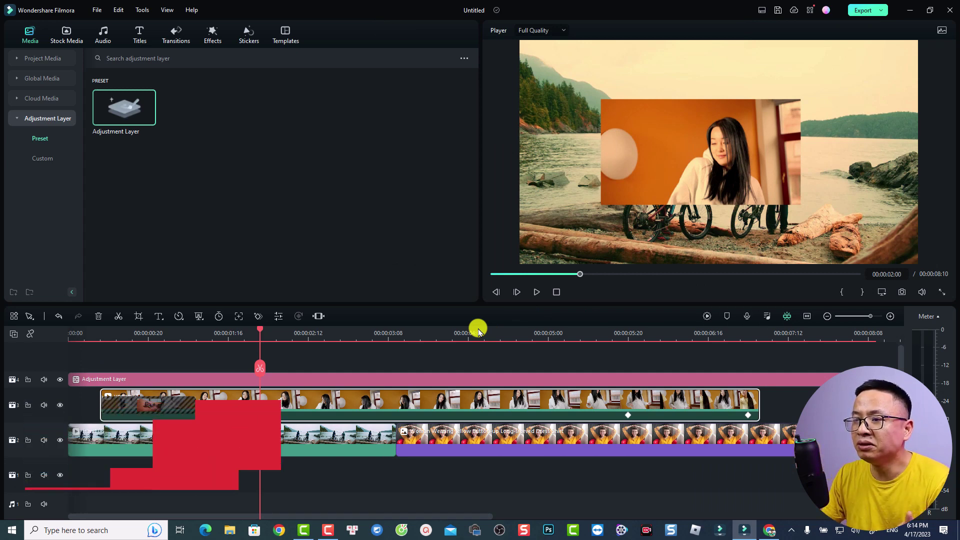
click(363, 331)
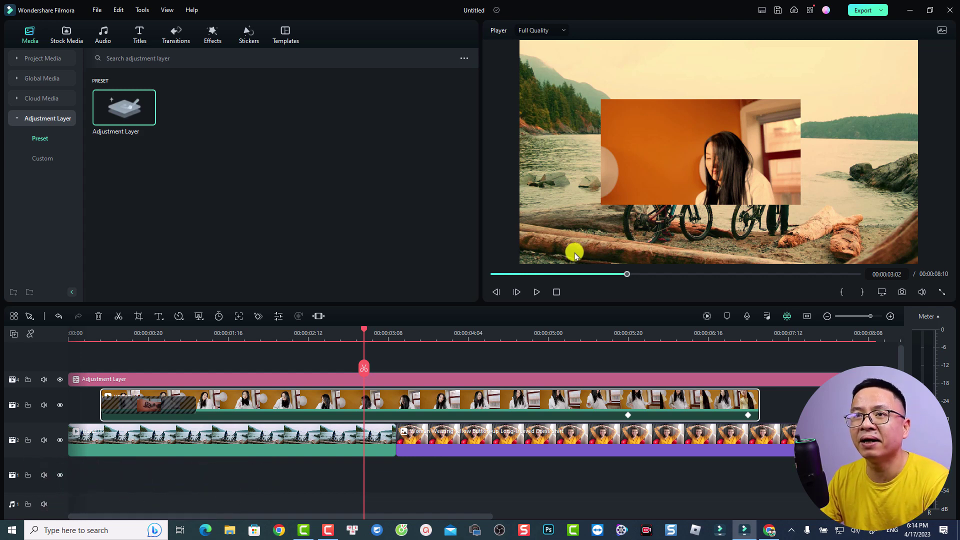
Start a new 16:9 (Widescreen) project, saving the current one as "du an mau 2"
click(96, 11)
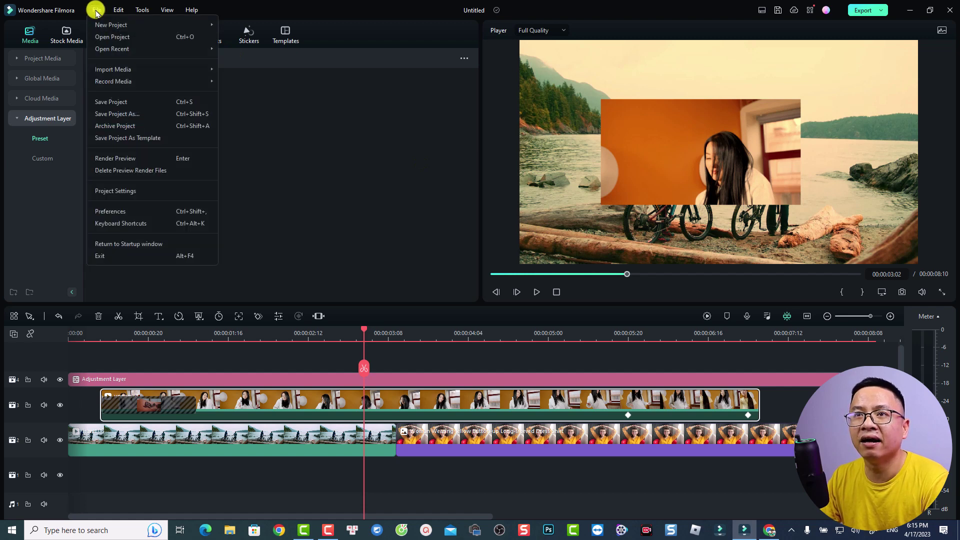
mouse_move(101, 24)
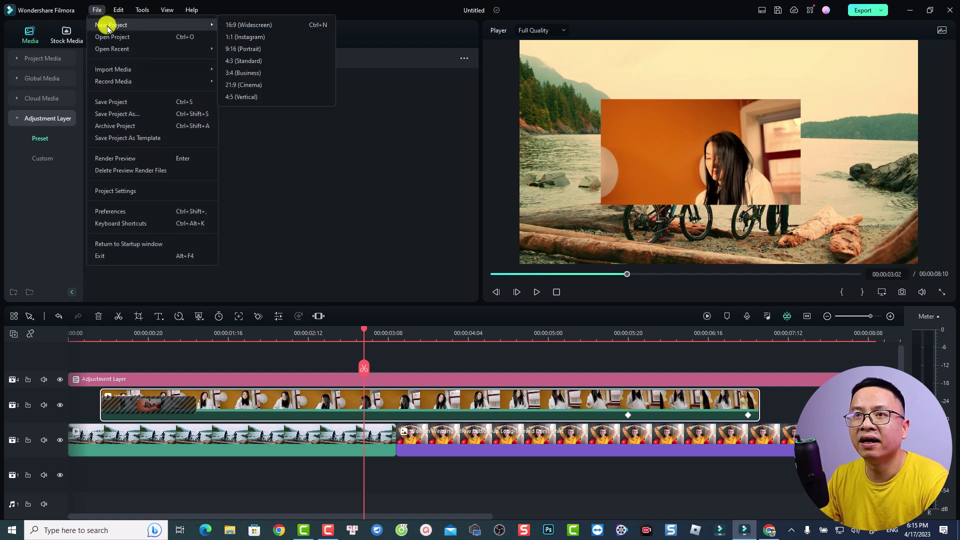
click(239, 25)
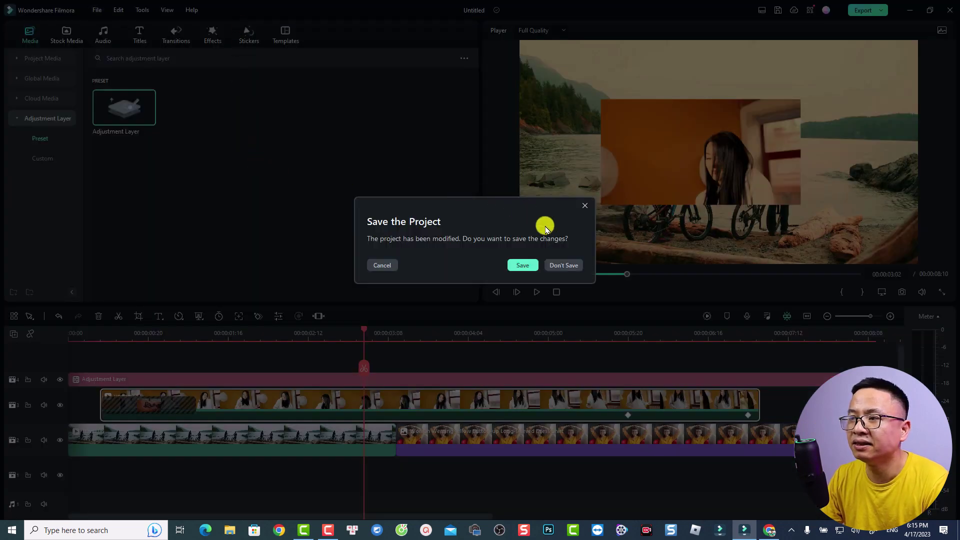
click(523, 265)
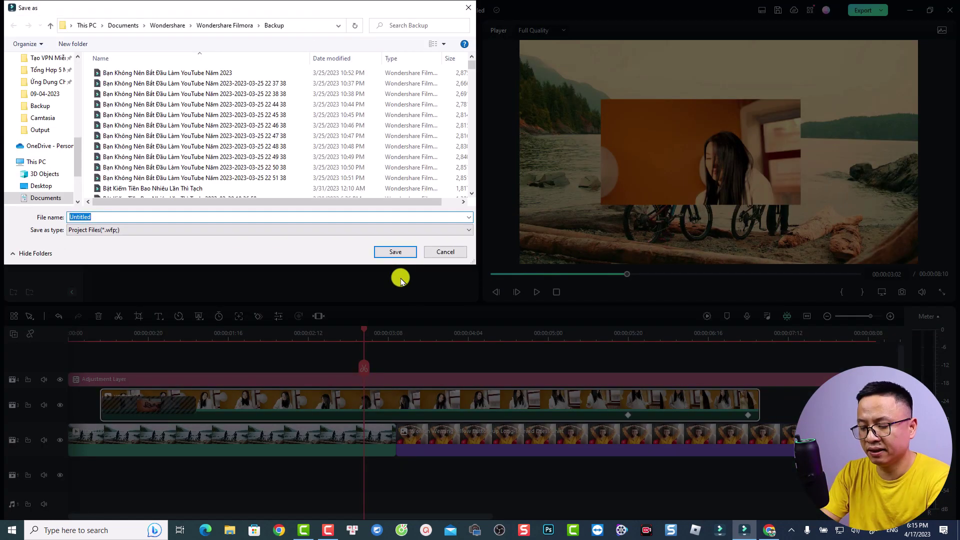
text(du an ma)
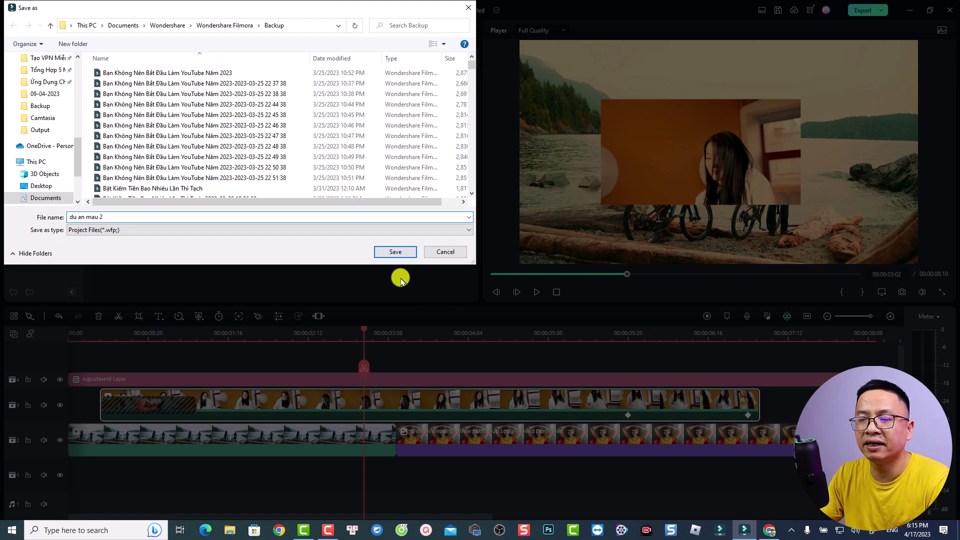
text(u 2)
click(393, 252)
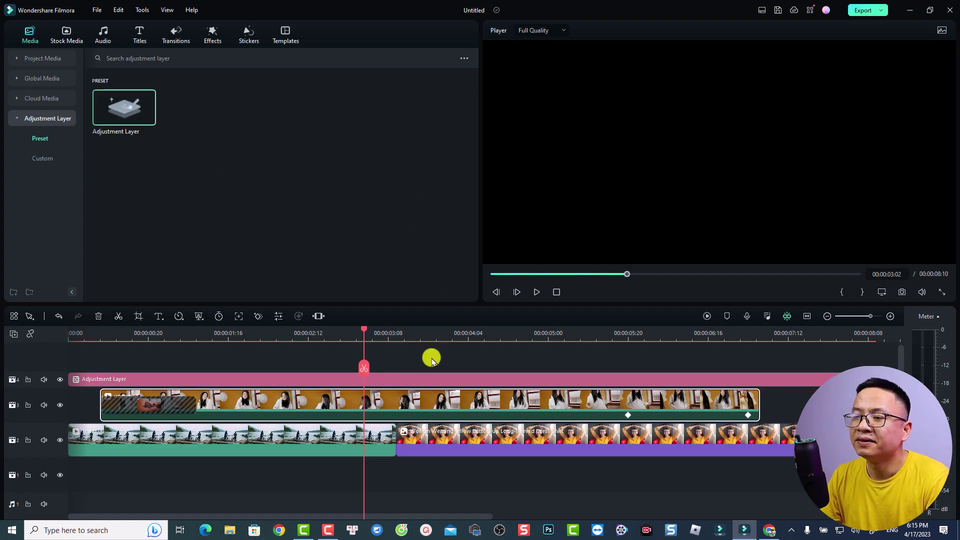
key(ctrl+n)
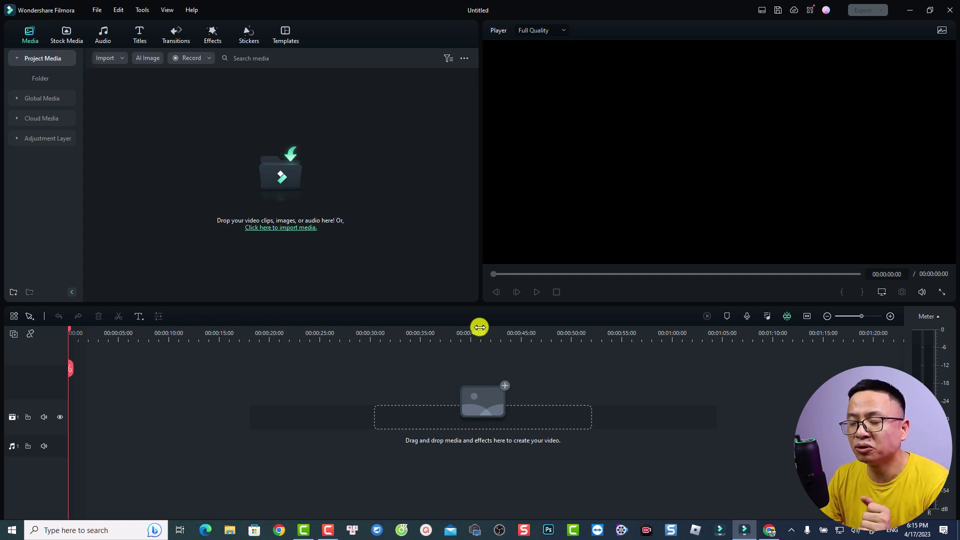
Set the project to 1920x1080 (Full HD) at 24 fps and make these settings the default for new projects
click(96, 10)
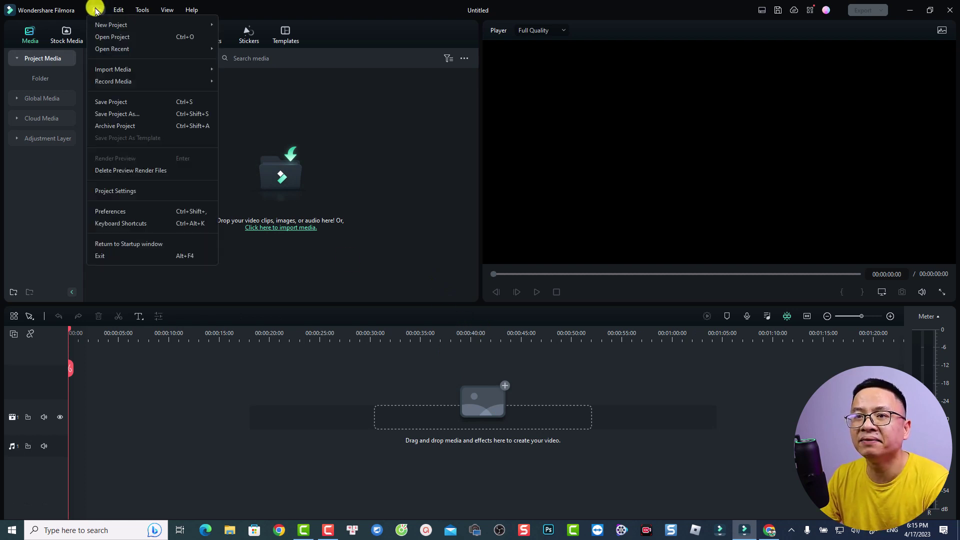
click(113, 191)
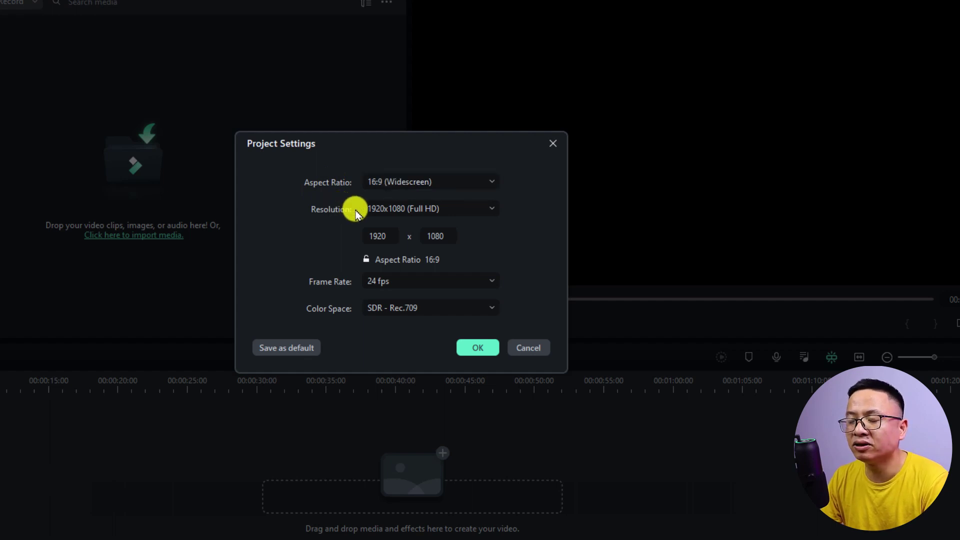
click(474, 208)
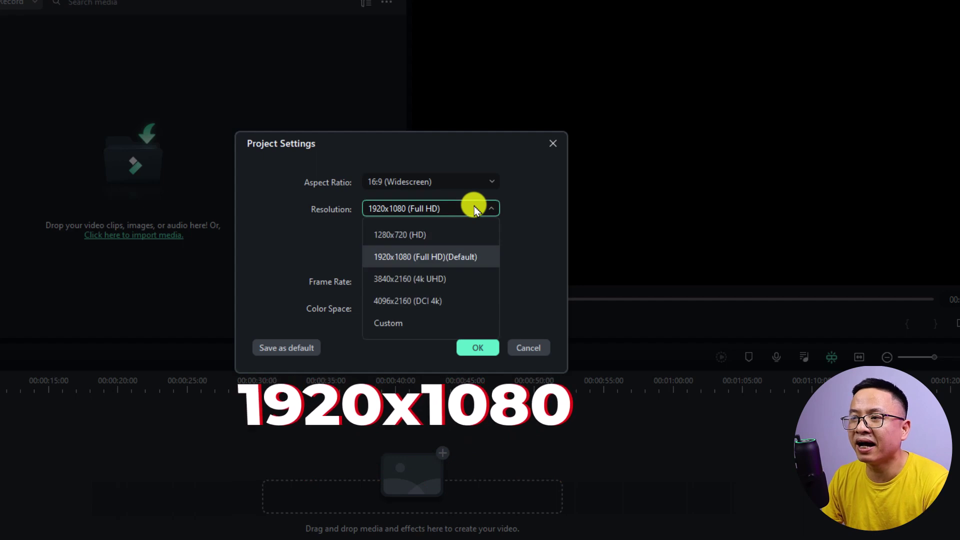
click(410, 257)
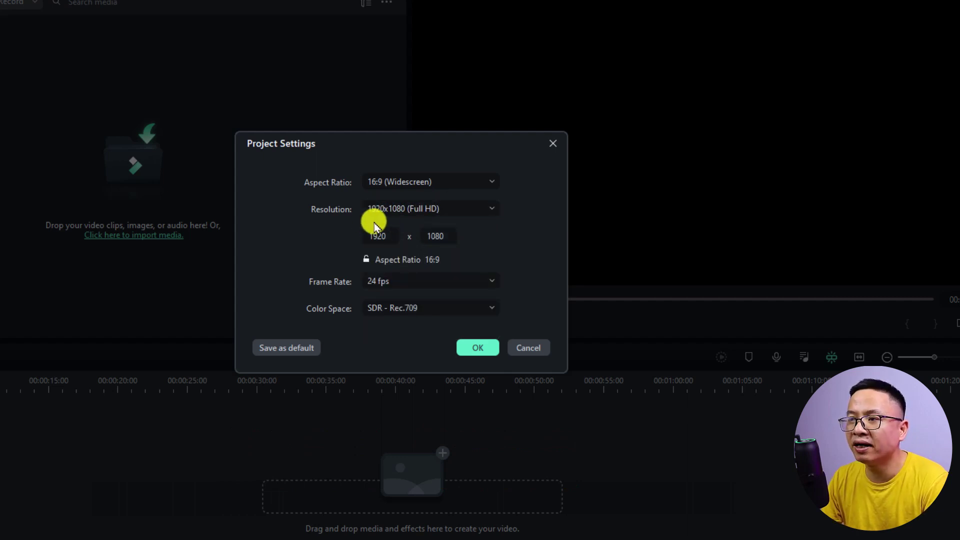
click(388, 282)
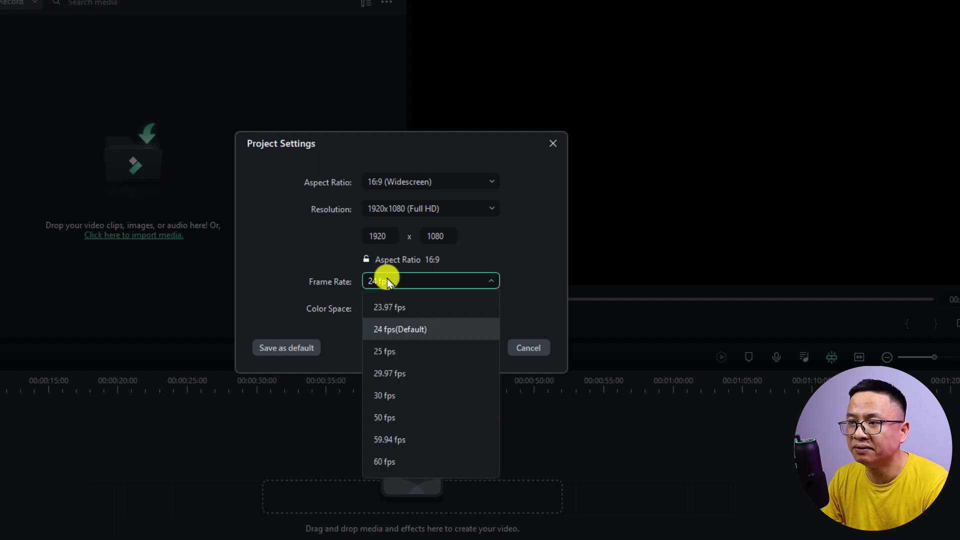
click(390, 330)
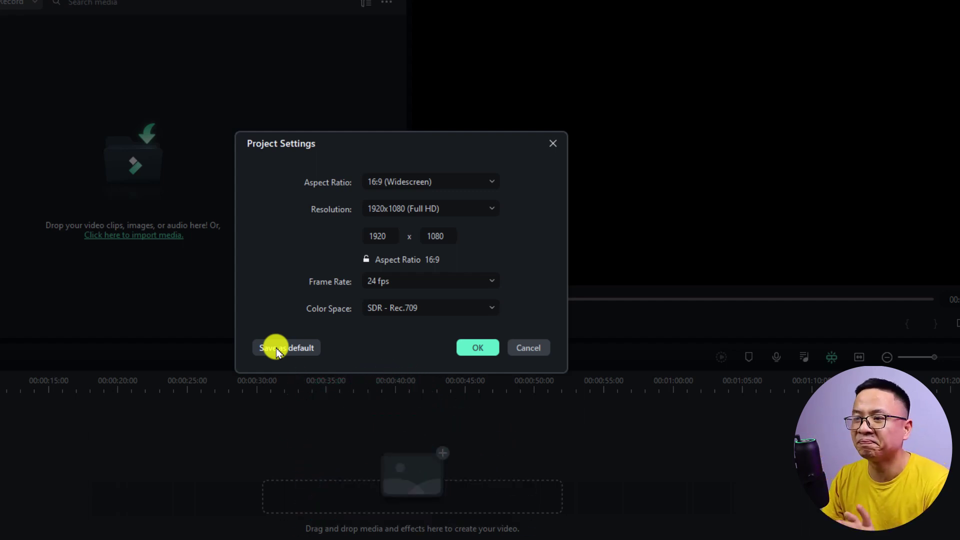
click(276, 349)
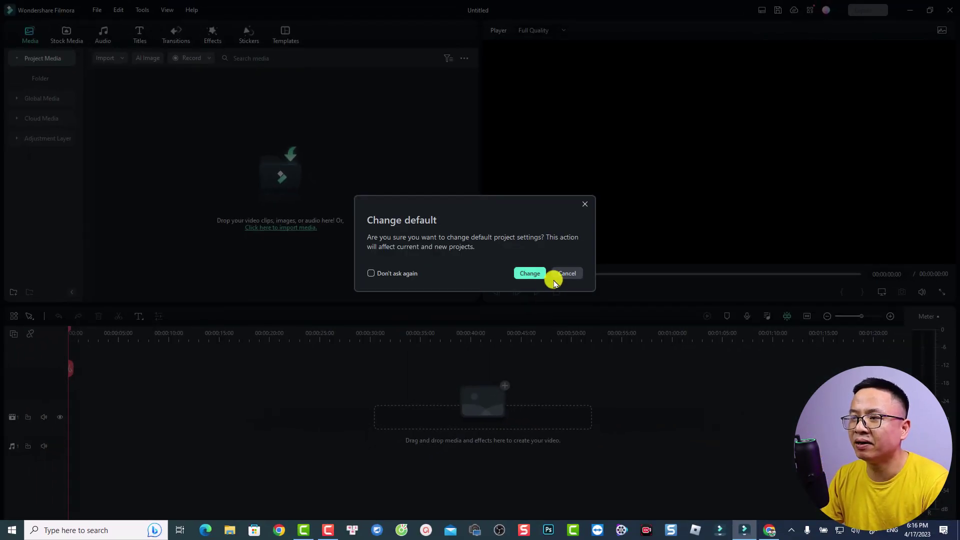
click(529, 274)
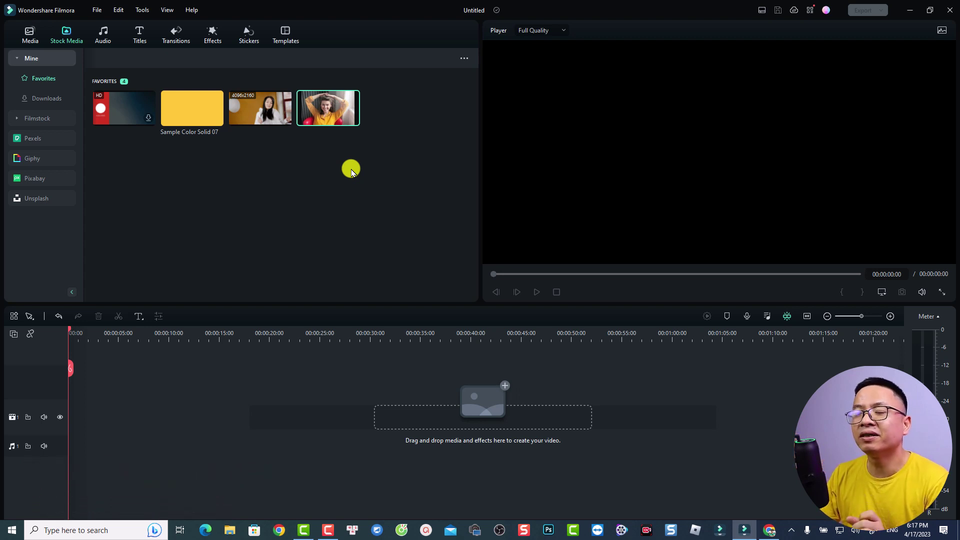
Add the favorite stock photo of the woman in yellow to the timeline's start and preview it at 00:00:01:04
drag(324, 118, 63, 425)
click(807, 320)
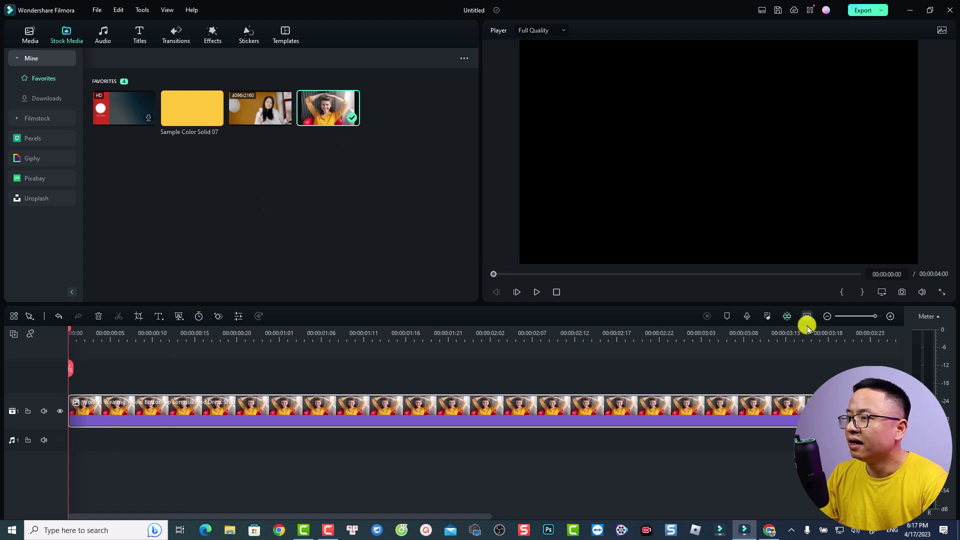
click(305, 333)
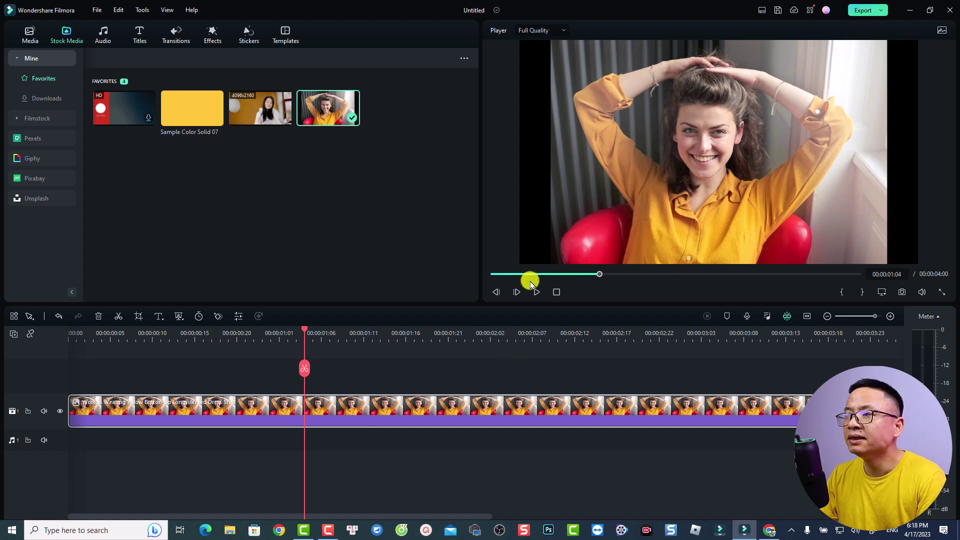
Open the export settings, name the output "du an 2" and choose the "Match to project settings" preset
key(ctrl+e)
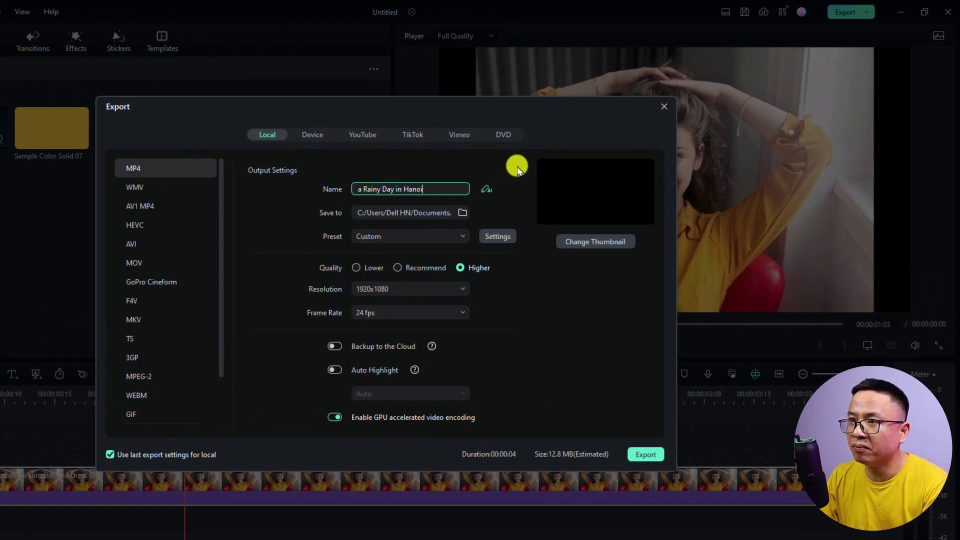
drag(437, 189, 343, 190)
text(du)
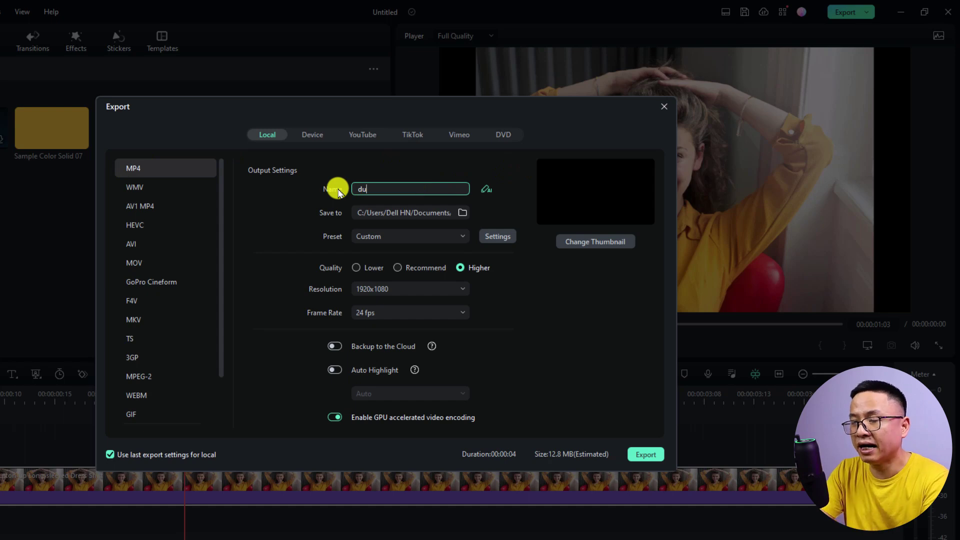
text( an 2)
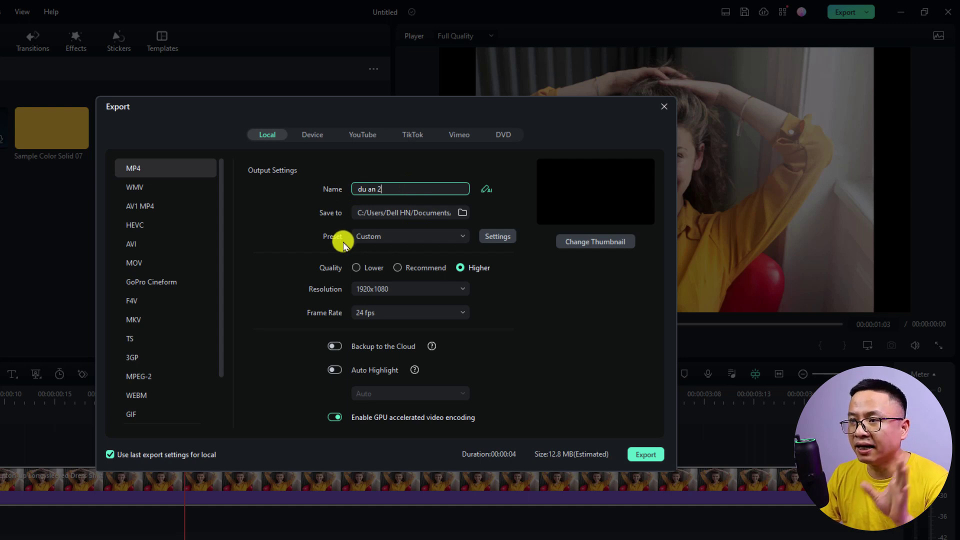
click(422, 239)
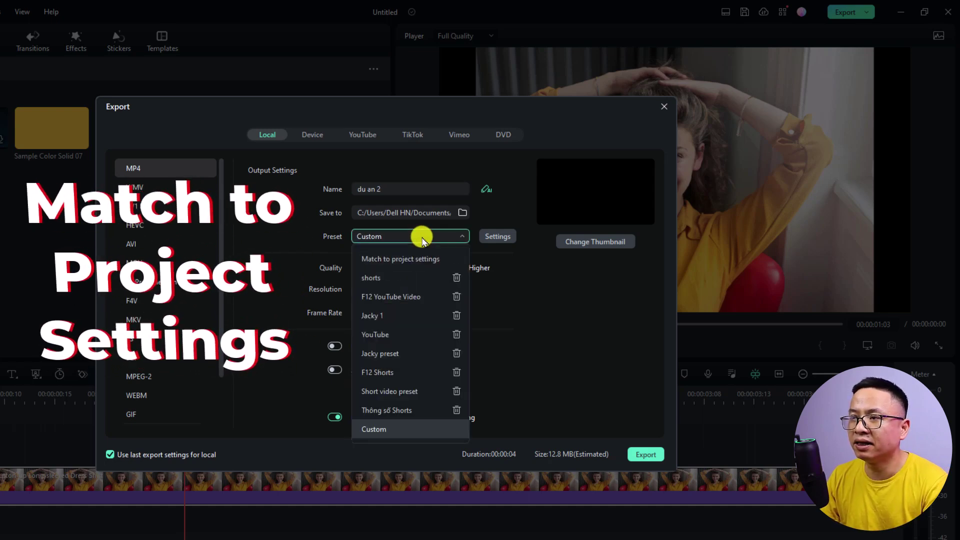
click(412, 265)
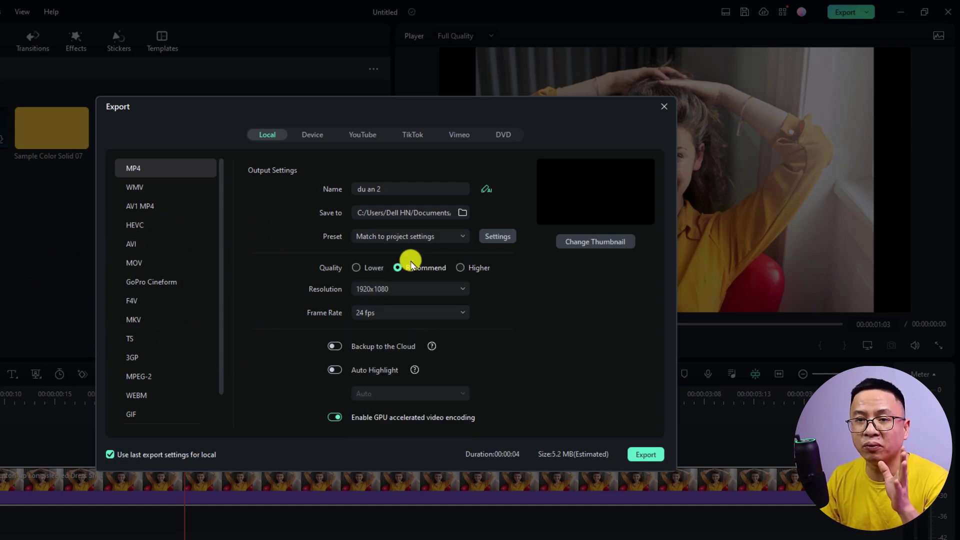
In the detailed export settings, set the bitrate mode to CBR (Constant Bitrate) and the bit rate to 20000 kbps
click(495, 236)
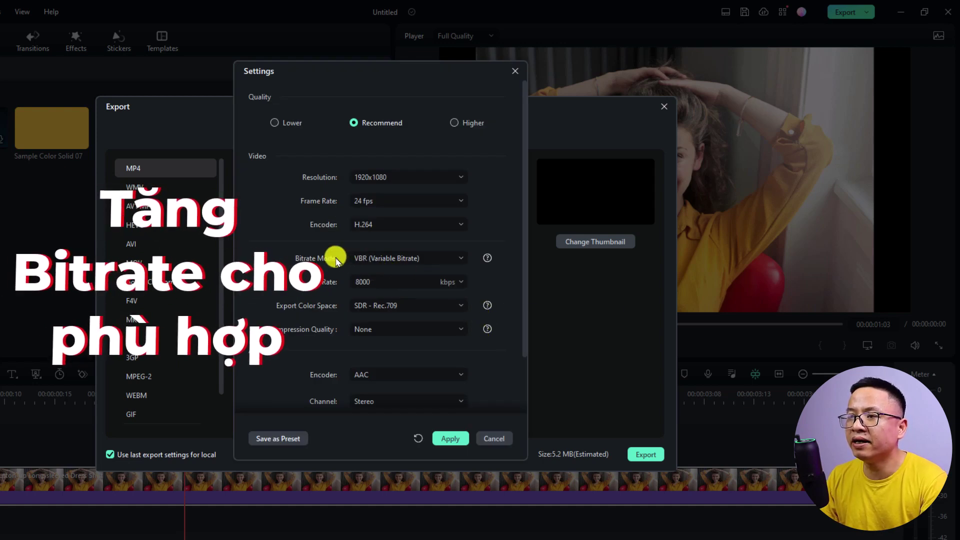
click(370, 259)
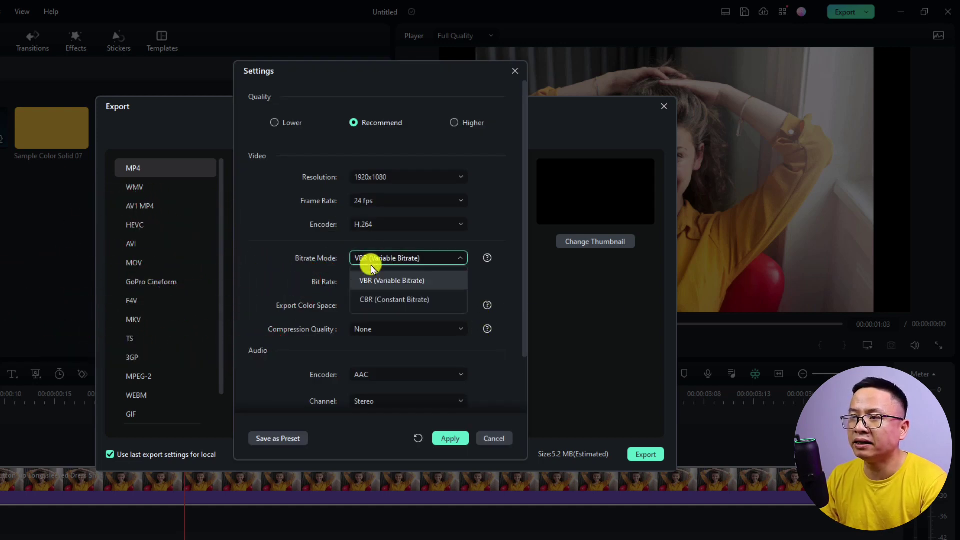
click(373, 300)
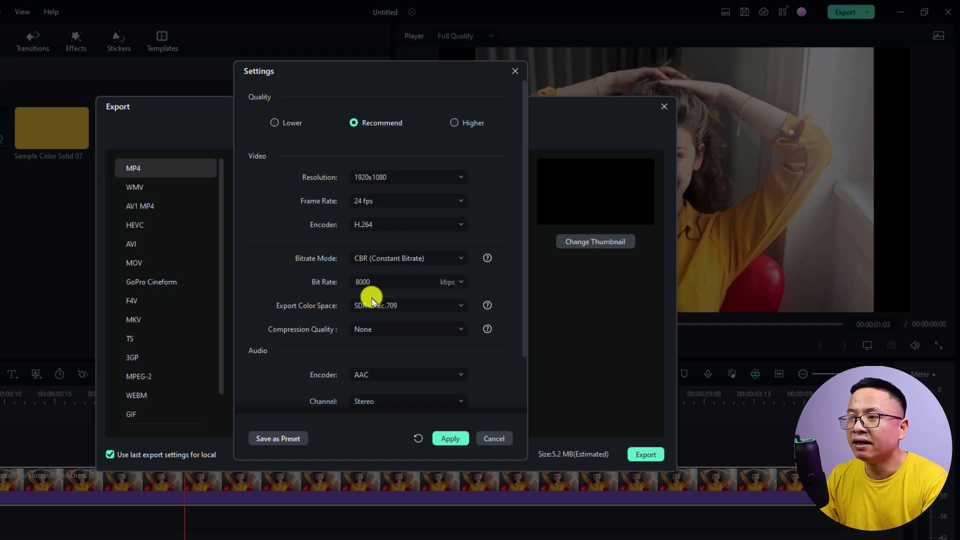
click(459, 283)
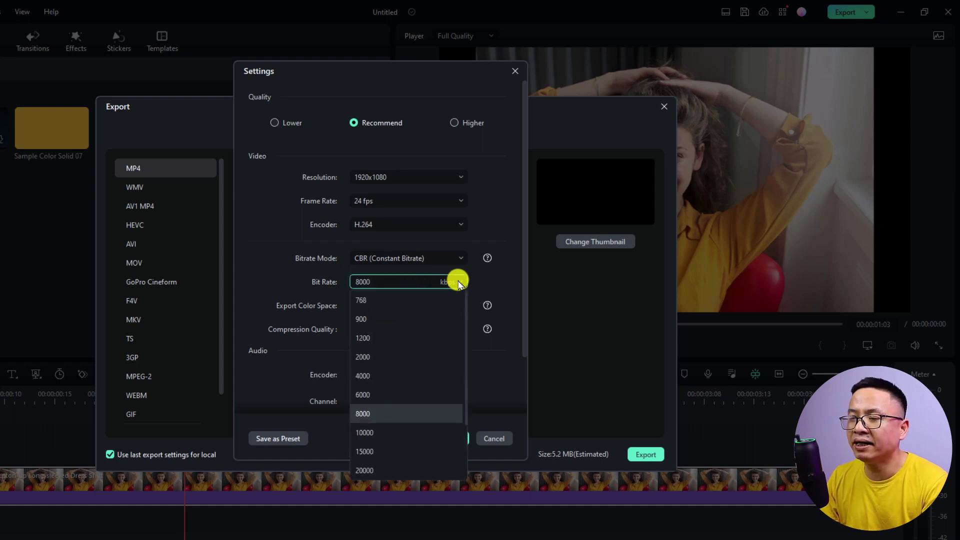
click(368, 470)
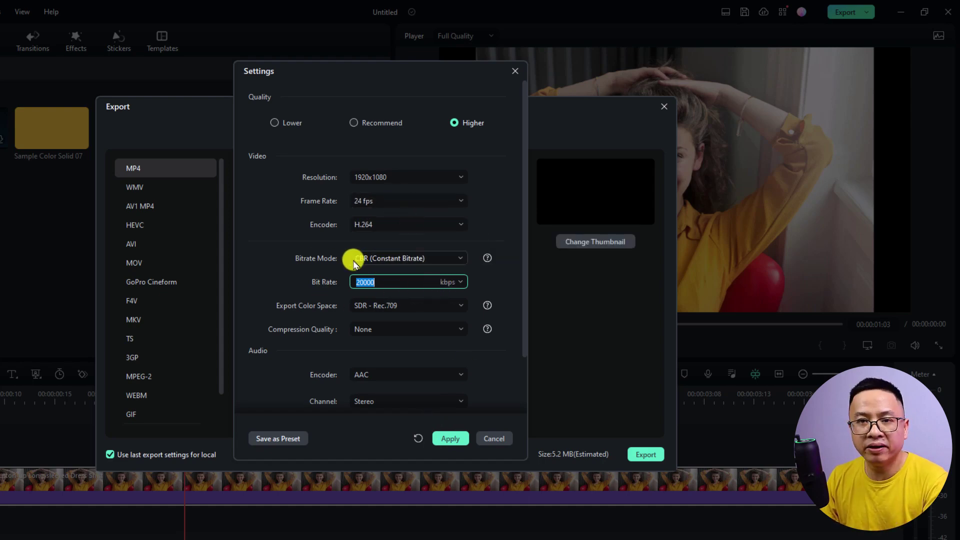
Raise the export bit rate to a custom value of 40000 kbps
click(459, 284)
scroll(407, 399, down, 2)
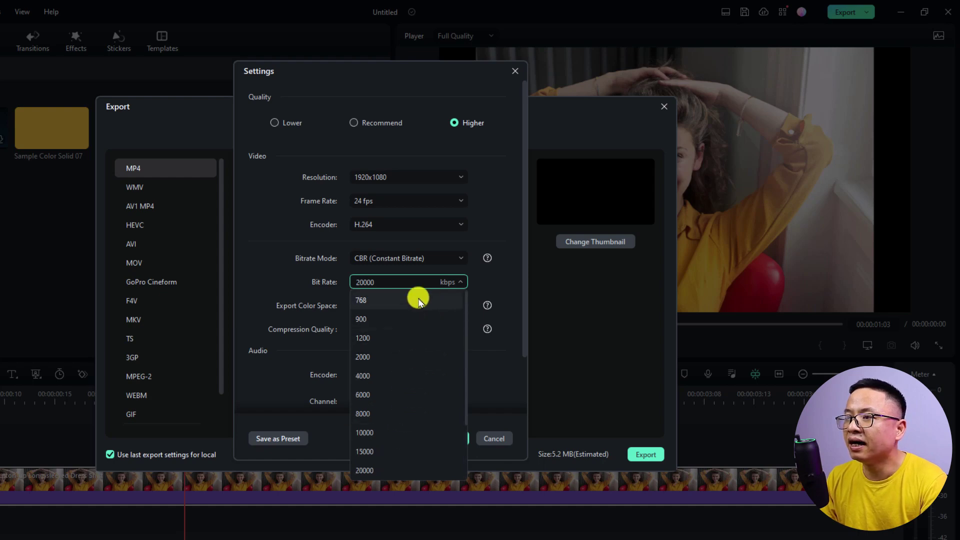
click(396, 283)
drag(394, 283, 335, 272)
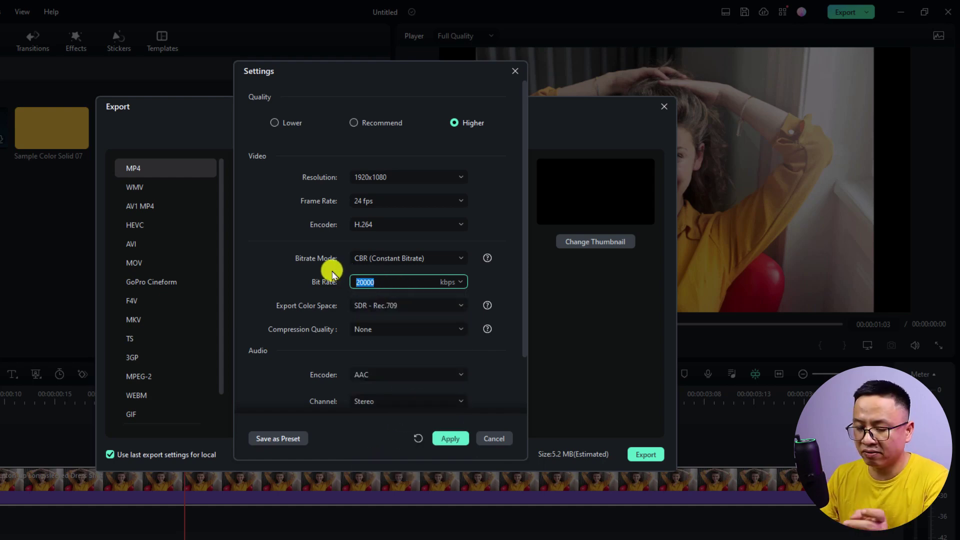
text(4)
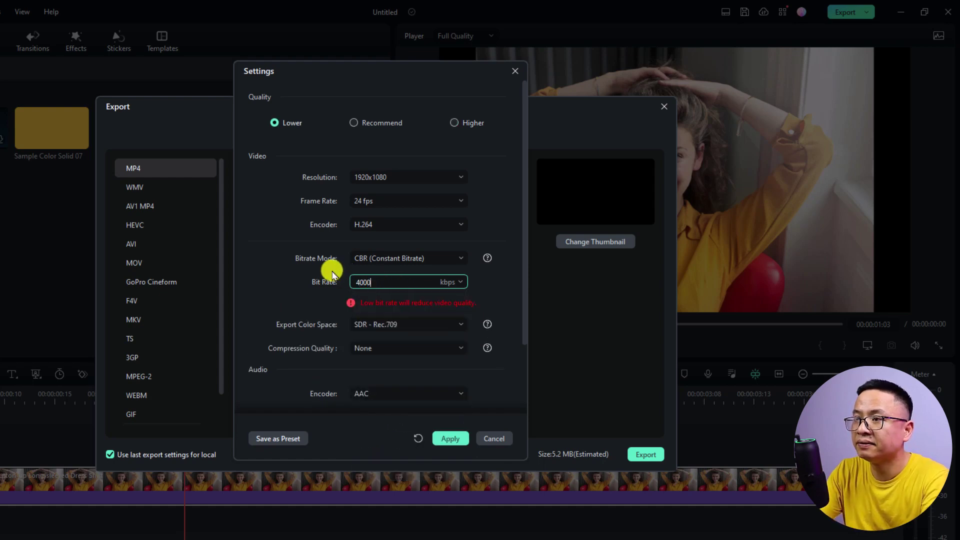
text(0)
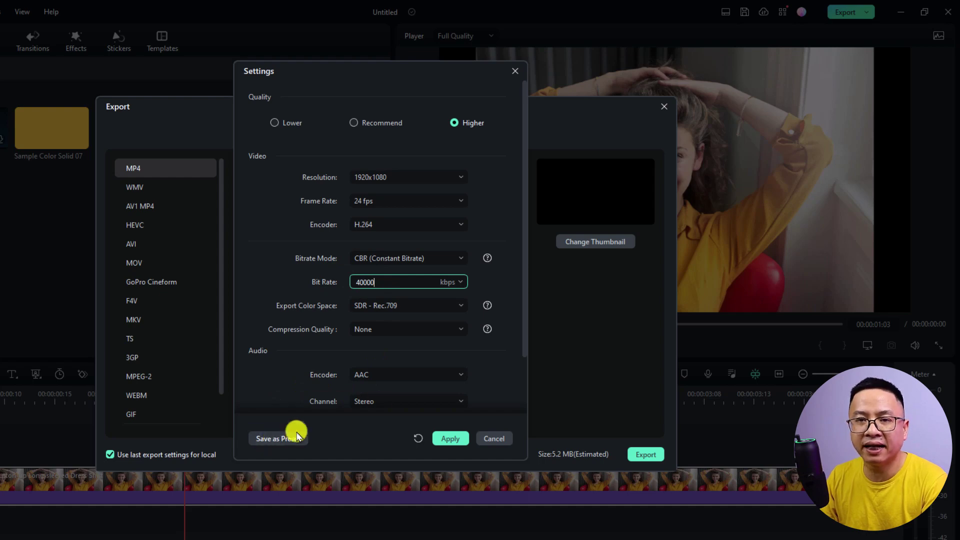
Set the export bit rate to 20000 kbps and save the export settings as a preset named "Preset cho youtube"
click(453, 282)
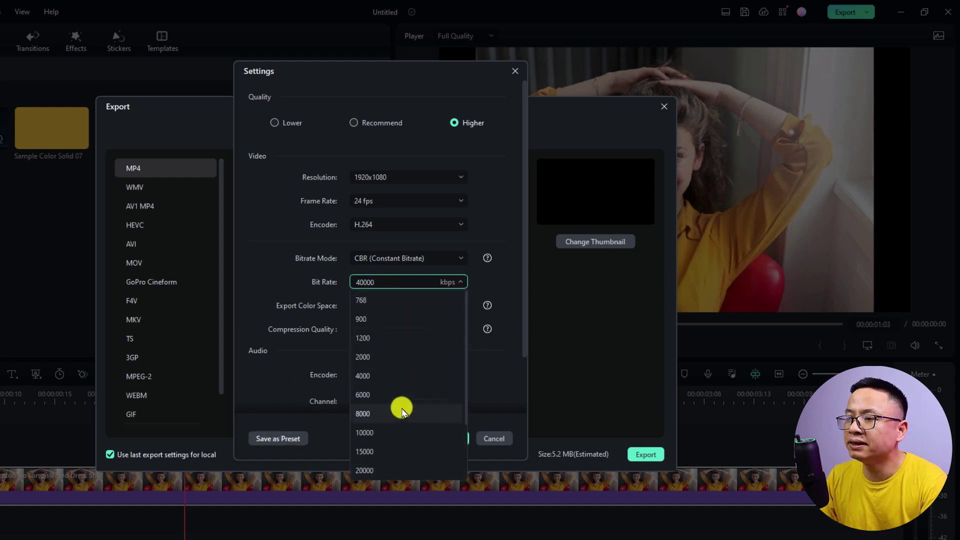
click(382, 466)
click(289, 440)
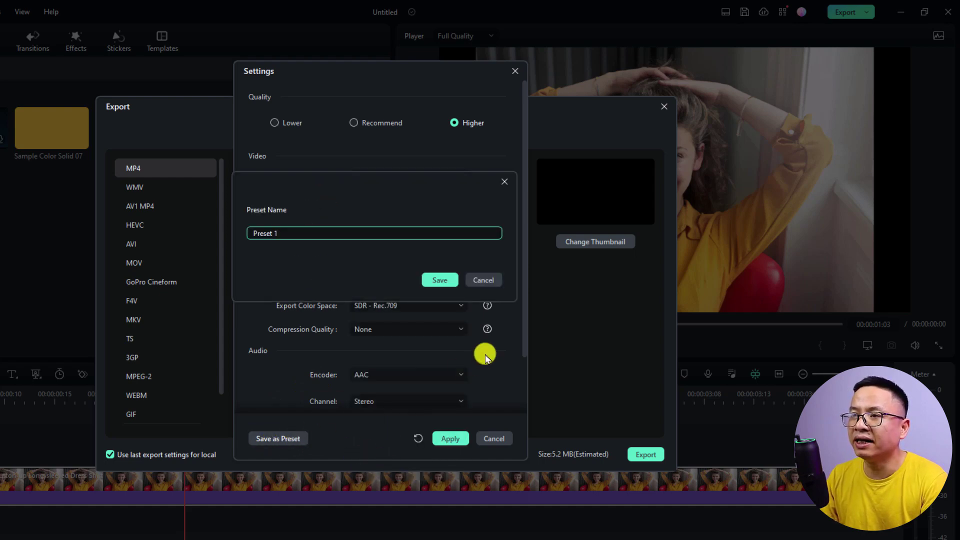
key(ctrl+a)
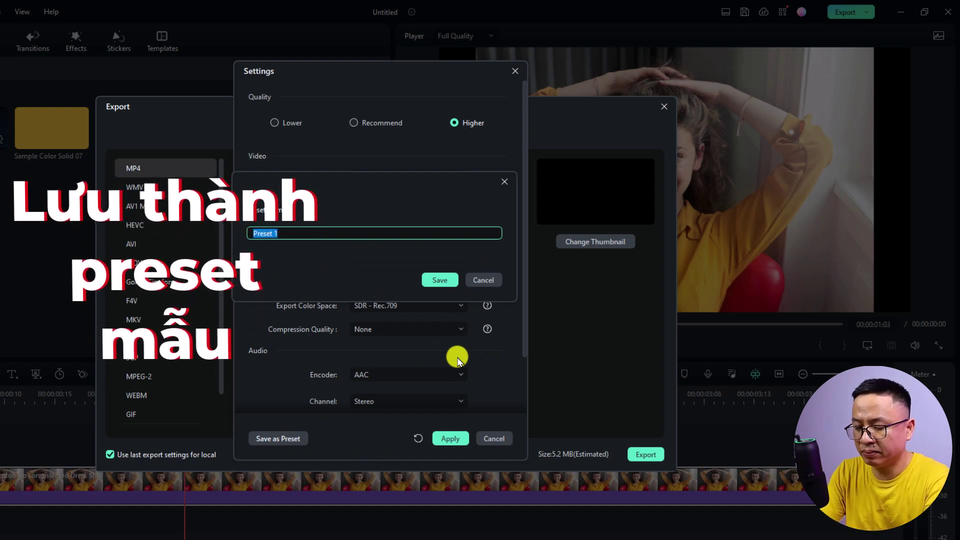
text(Preset cho )
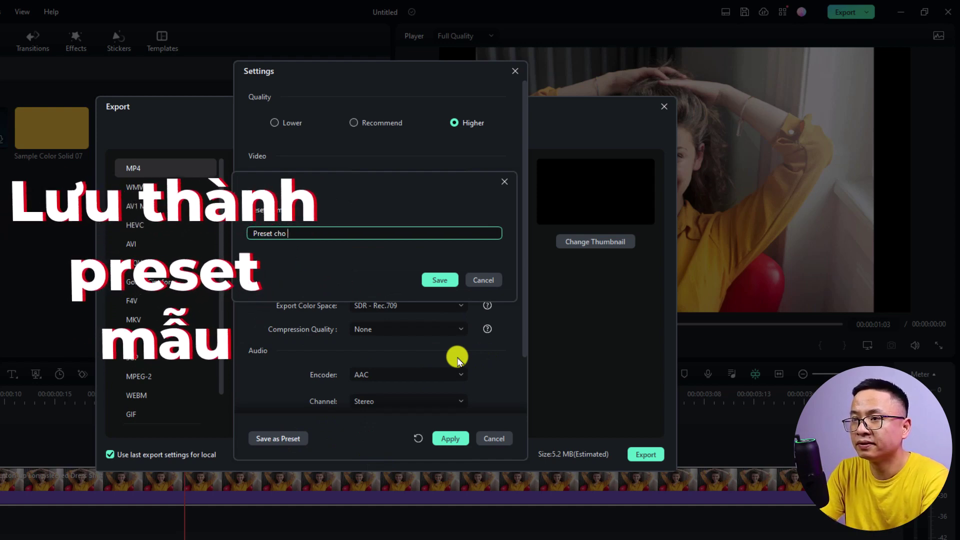
text(youtube f)
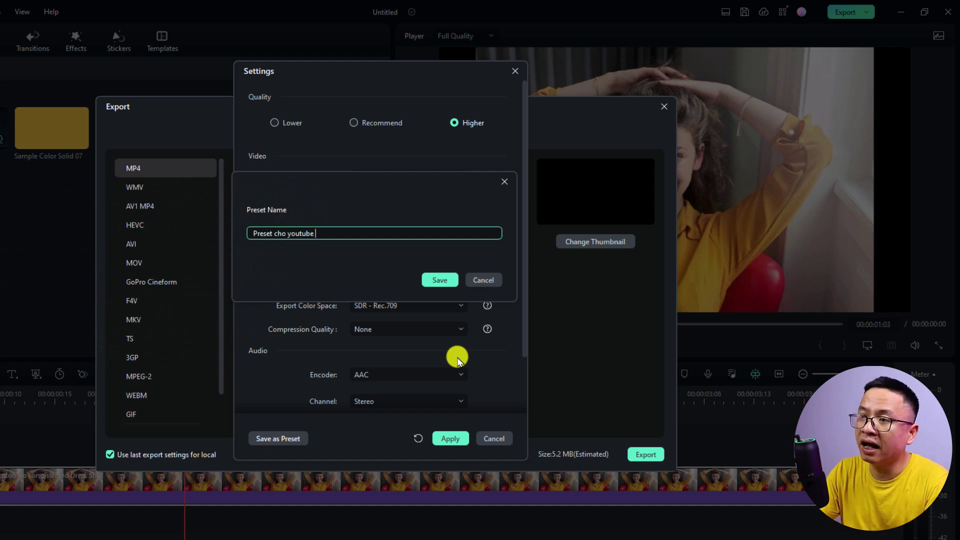
click(437, 280)
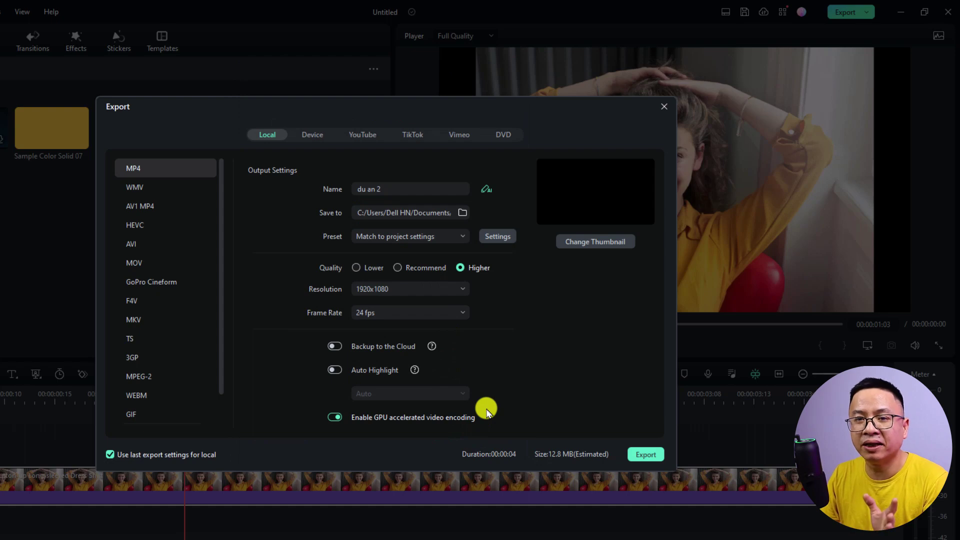
Check the export preset list for the saved YouTube preset and close the export window
click(419, 238)
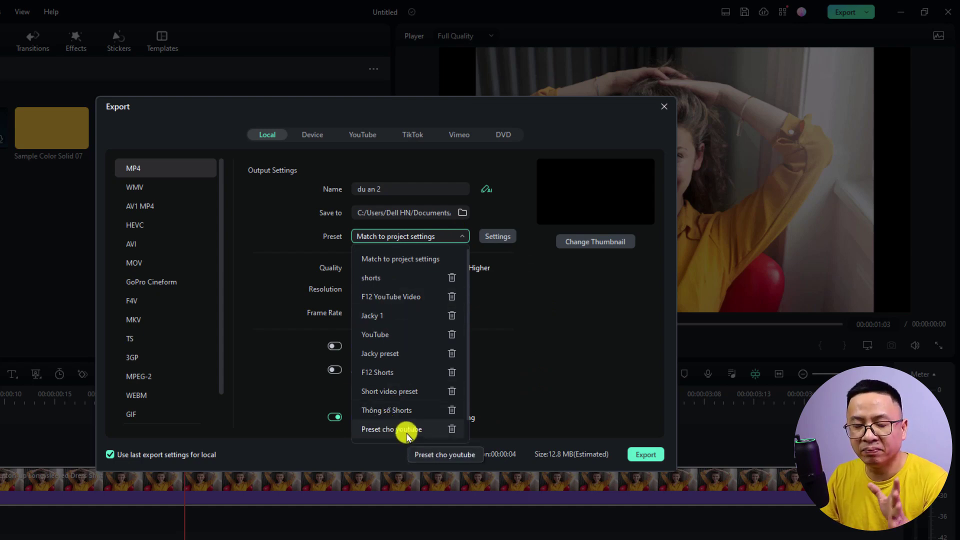
key(Escape)
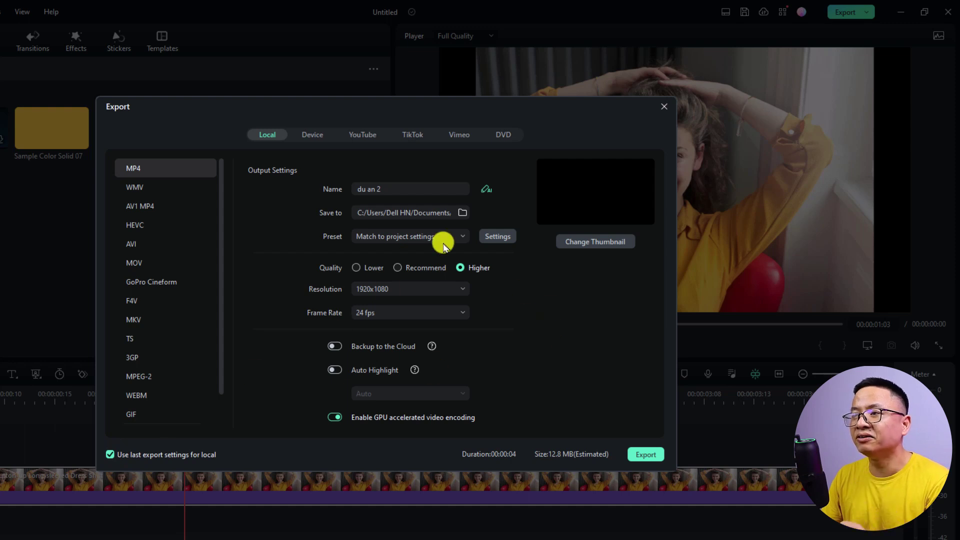
mouse_move(415, 354)
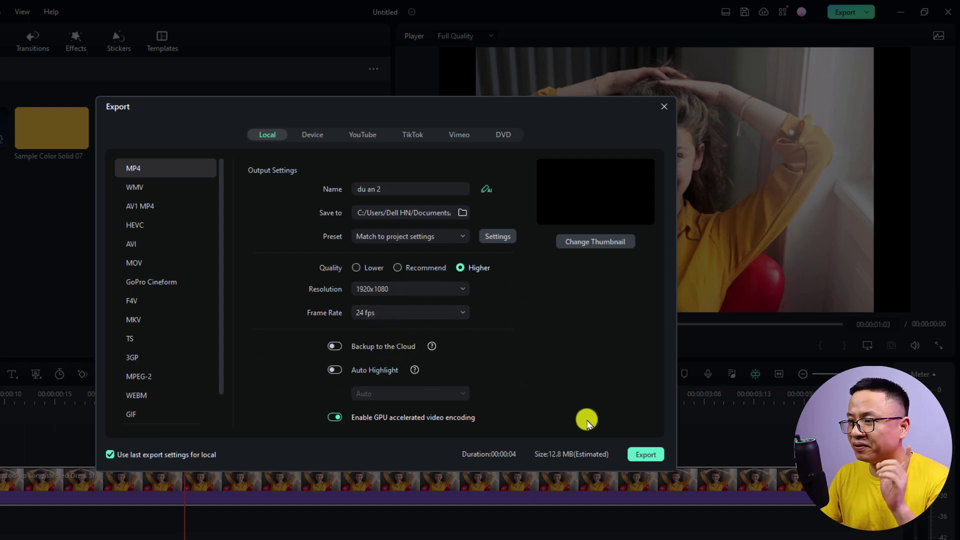
click(651, 456)
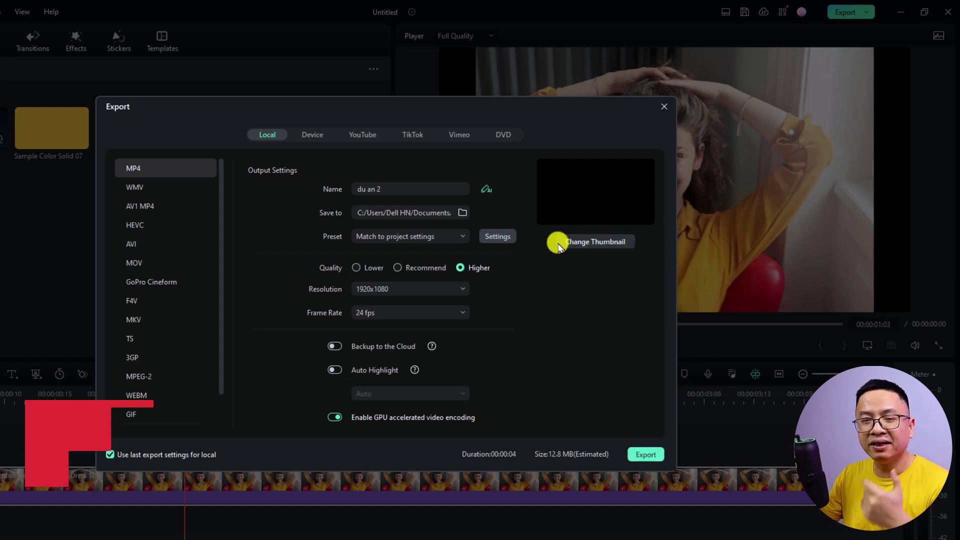
click(662, 111)
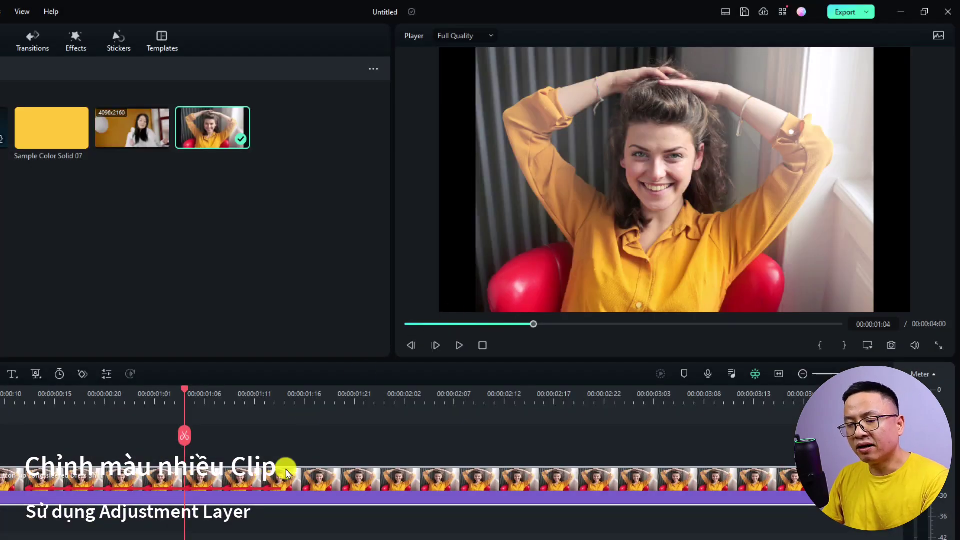
Split the photo clip at 00:00:01:04 and 00:00:02:01 and select the middle piece
key(ctrl+b)
click(394, 400)
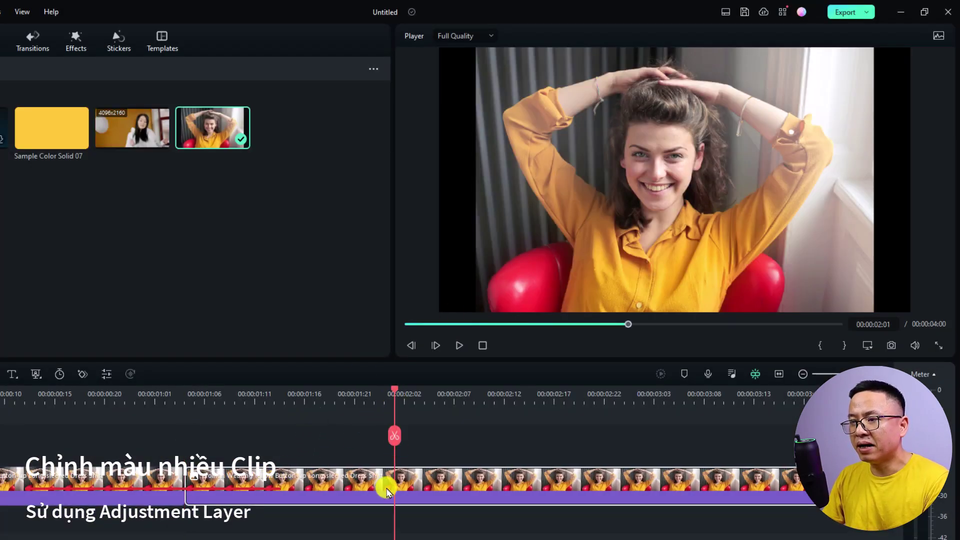
key(ctrl+b)
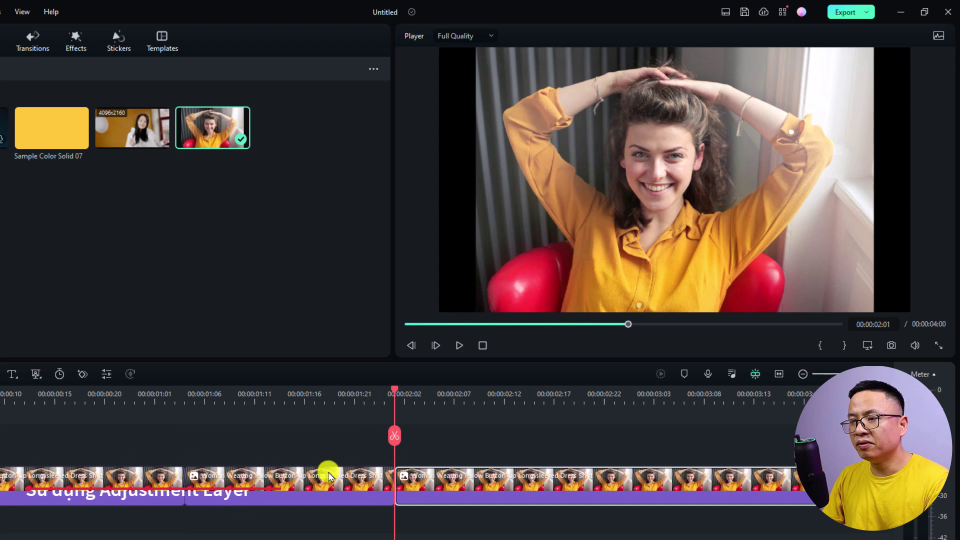
click(274, 394)
click(251, 482)
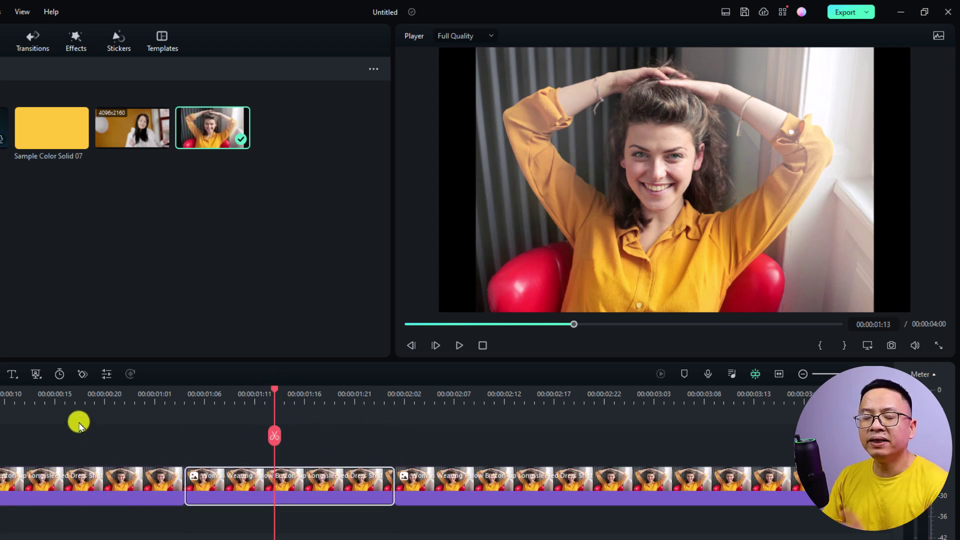
Copy the effects of the first clip piece and paste them onto the other two pieces
click(77, 404)
click(72, 478)
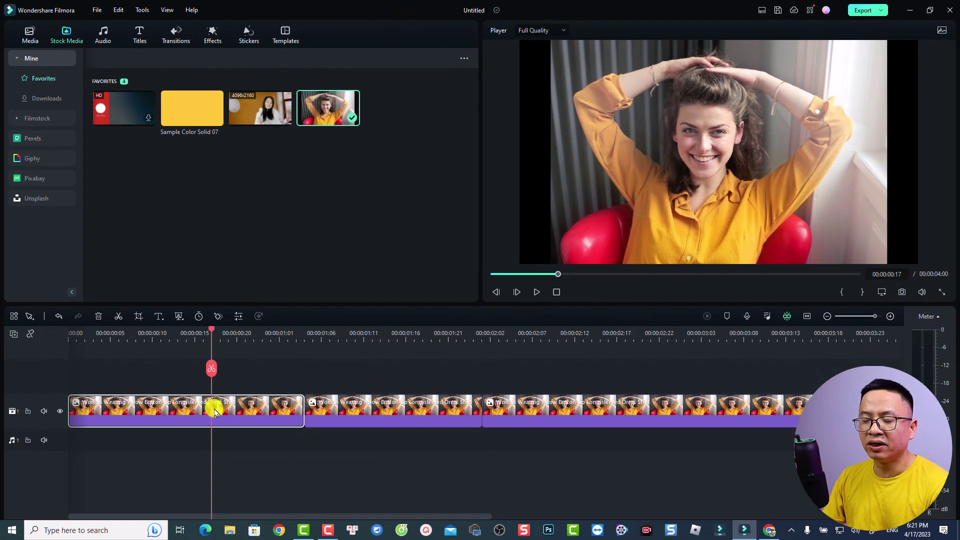
right_click(85, 481)
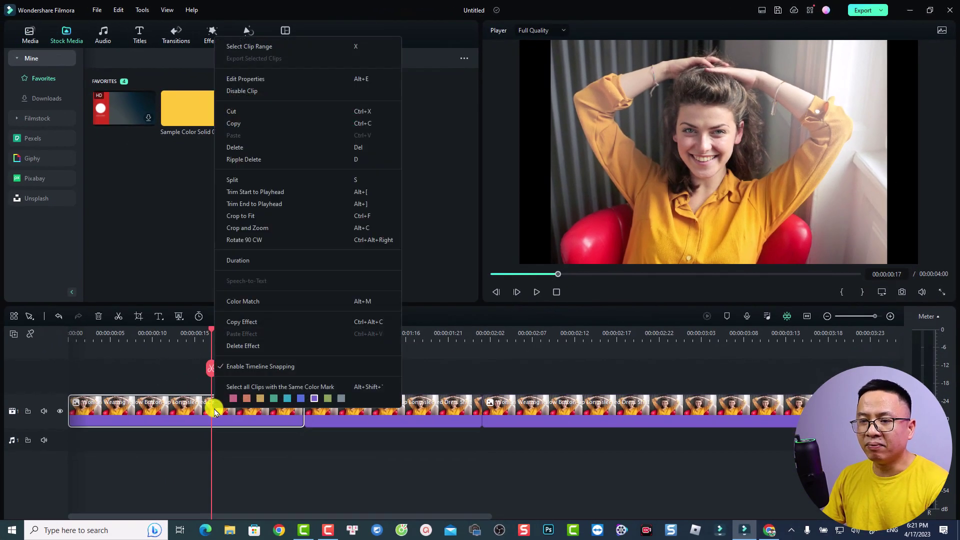
click(248, 320)
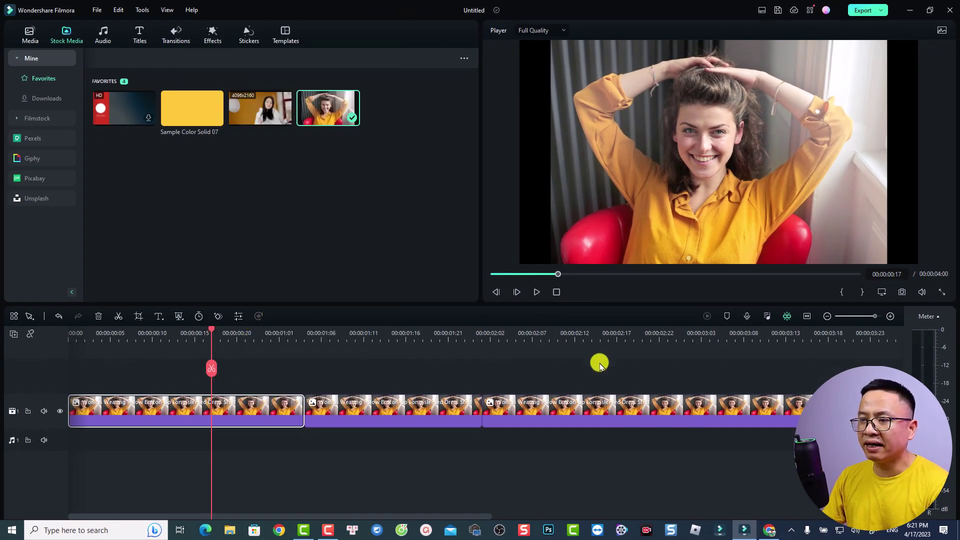
drag(600, 365, 417, 421)
right_click(418, 407)
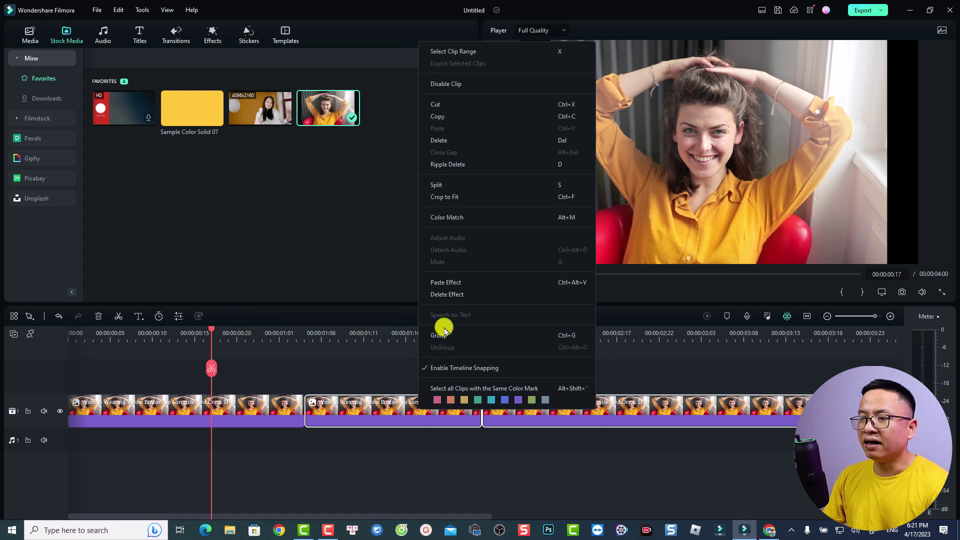
click(444, 284)
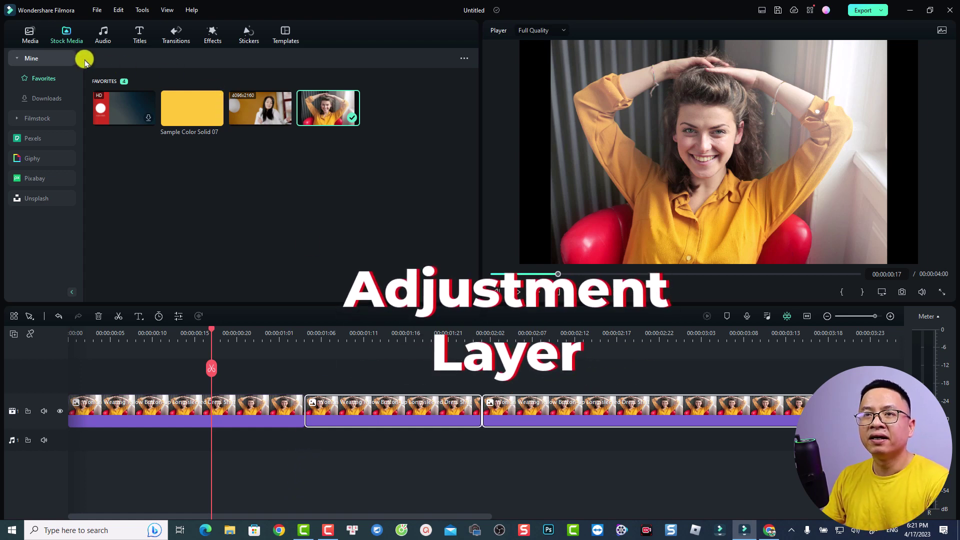
Add the preset Adjustment Layer on the track above the clips from the timeline's start and trim it to the first clip's end
click(31, 35)
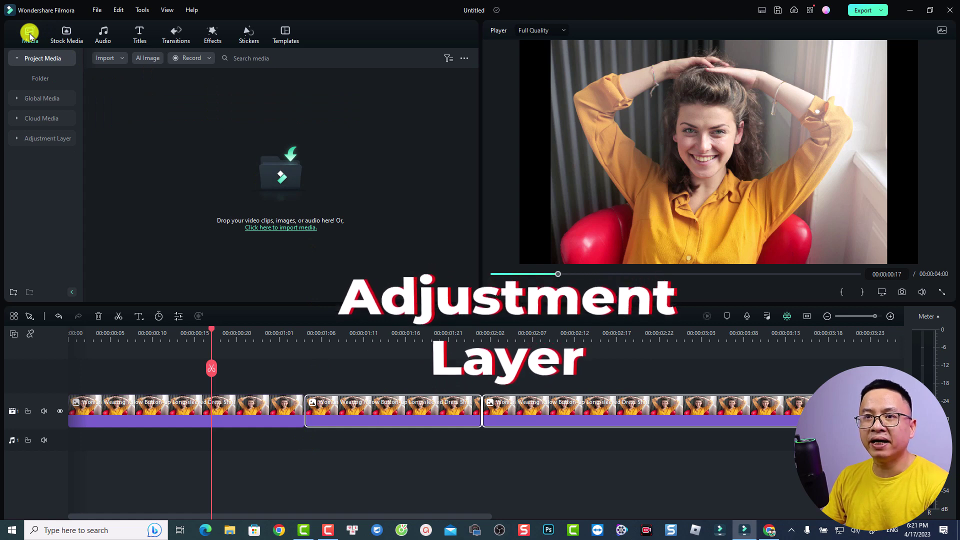
click(42, 141)
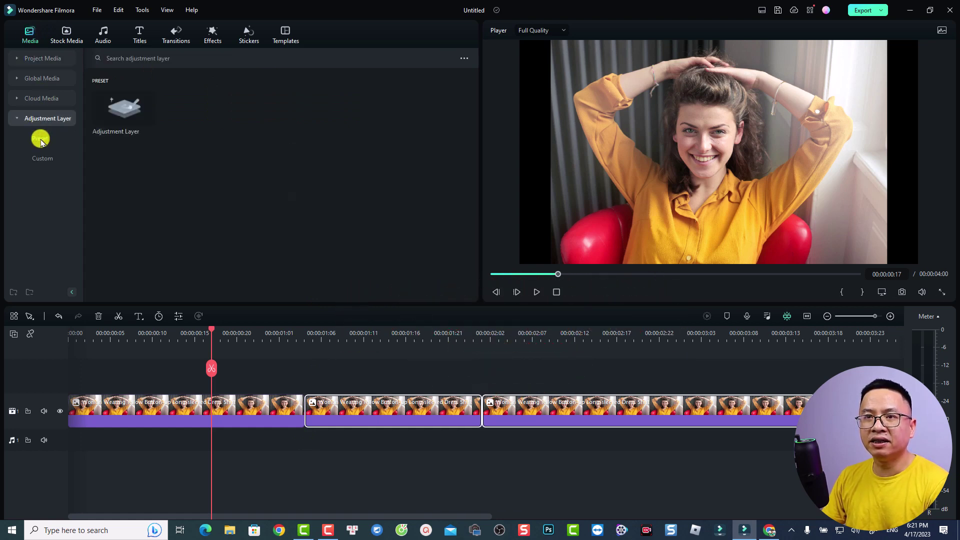
drag(123, 125, 50, 384)
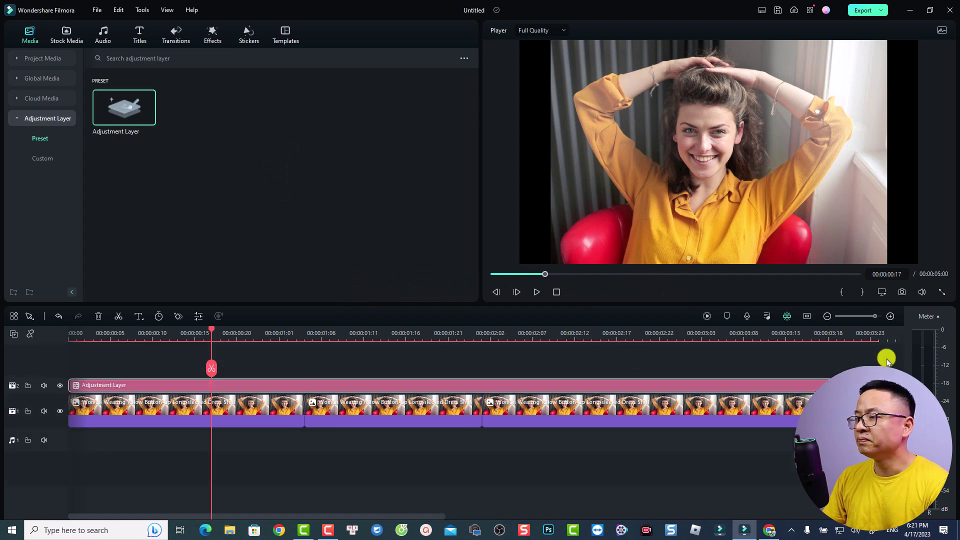
scroll(542, 397, down, 3)
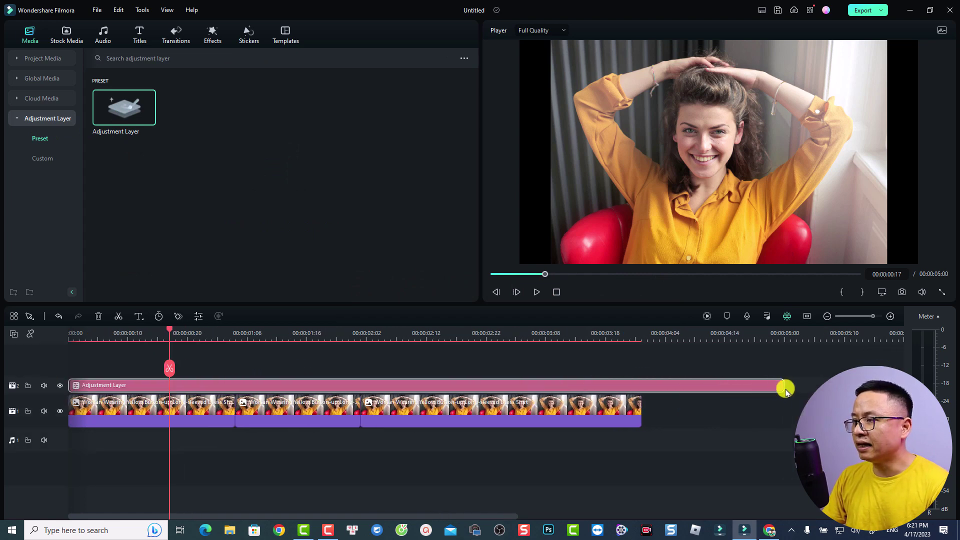
drag(783, 388, 234, 385)
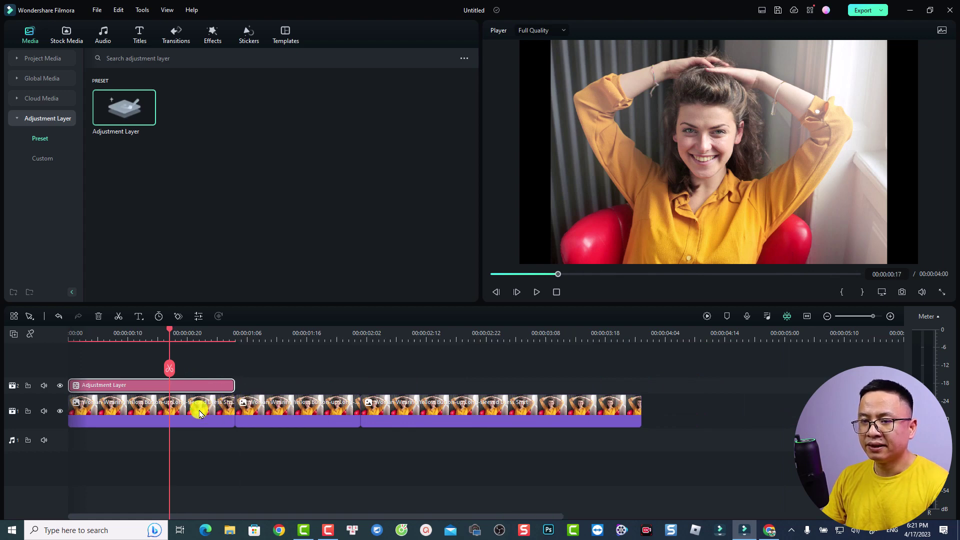
In the adjustment layer's color settings, raise Saturation to about 37 and lower Temperature to about -37
double_click(182, 387)
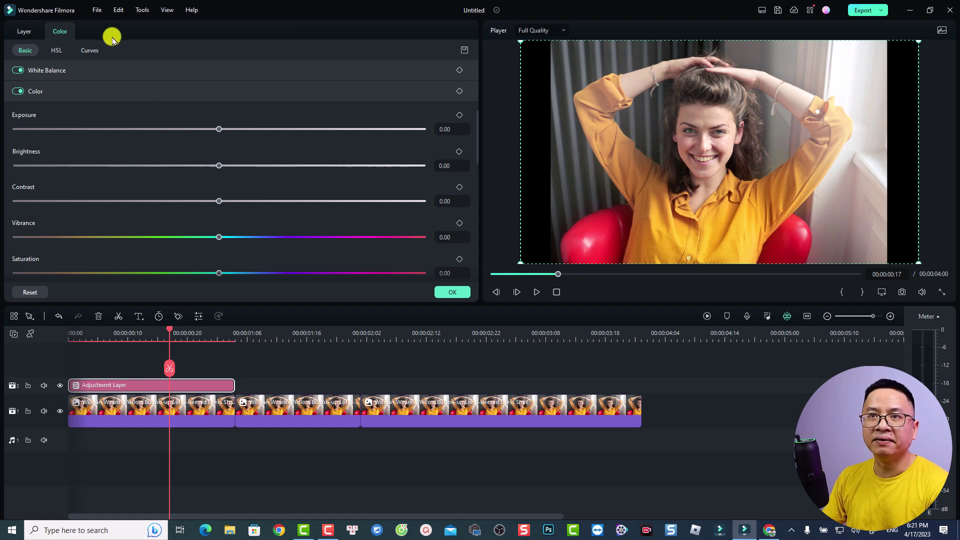
click(90, 70)
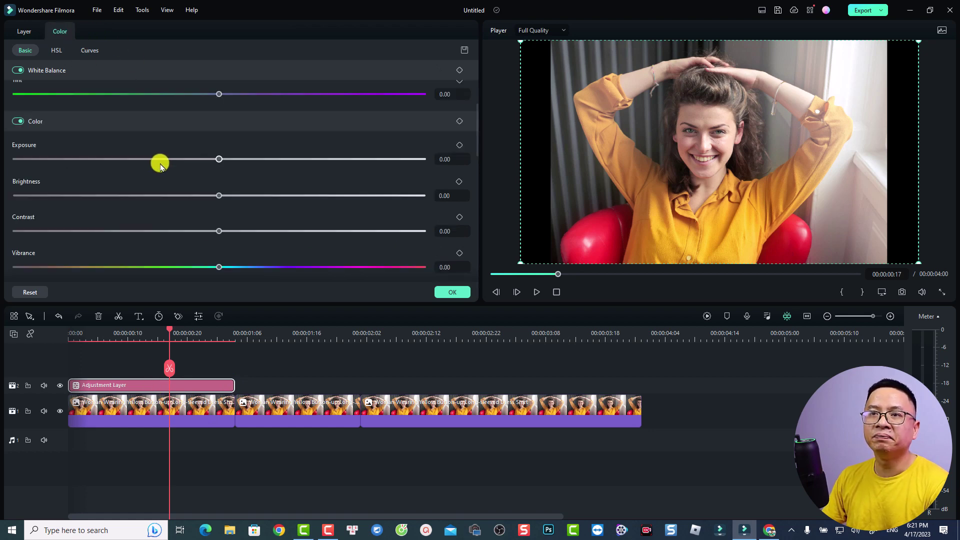
scroll(251, 199, down, 3)
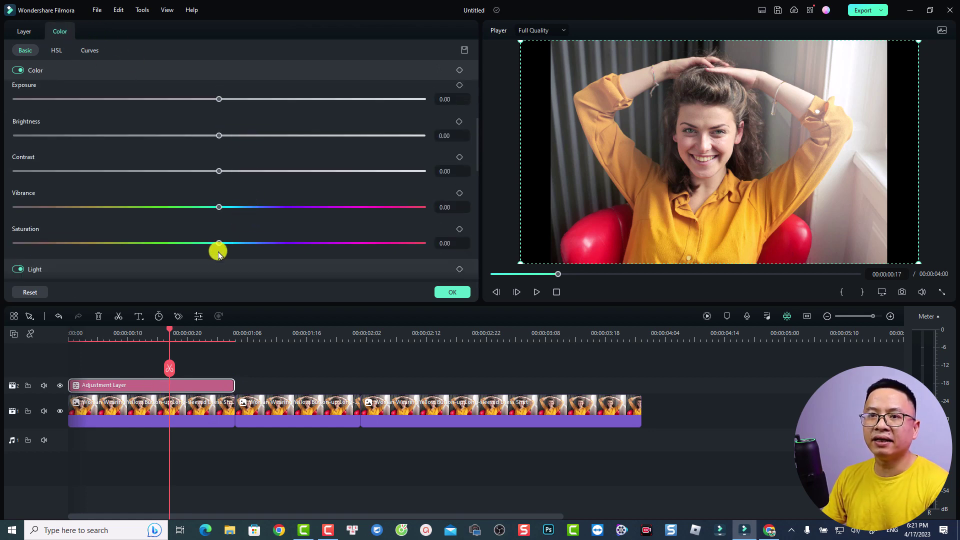
drag(220, 246, 301, 254)
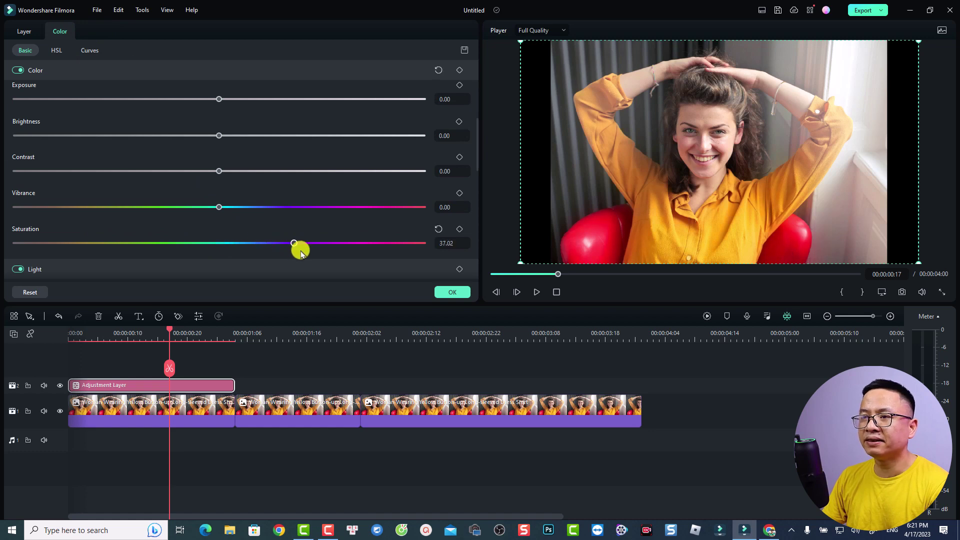
scroll(294, 195, up, 3)
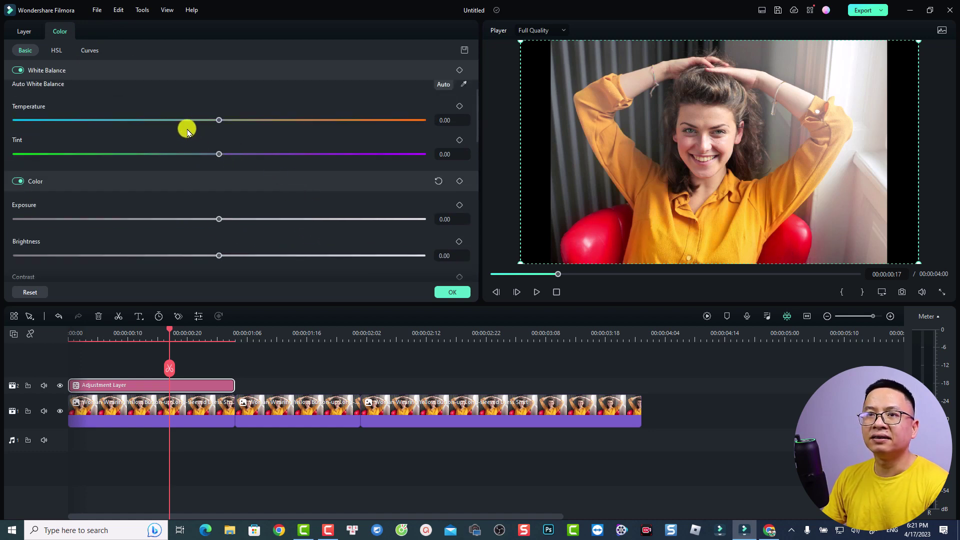
drag(218, 124, 143, 125)
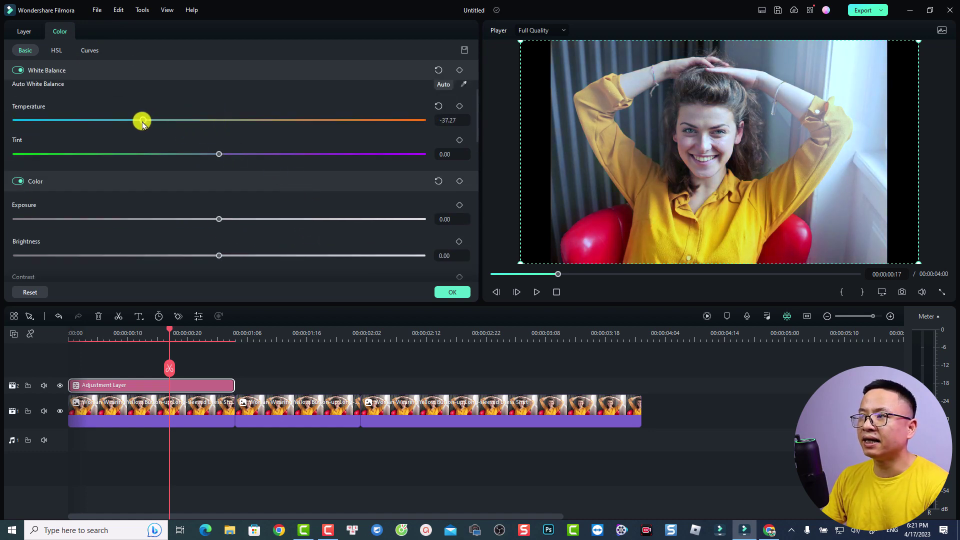
click(207, 455)
Play the timeline and examine the colors of the second and third clips outside the adjustment layer
key(space)
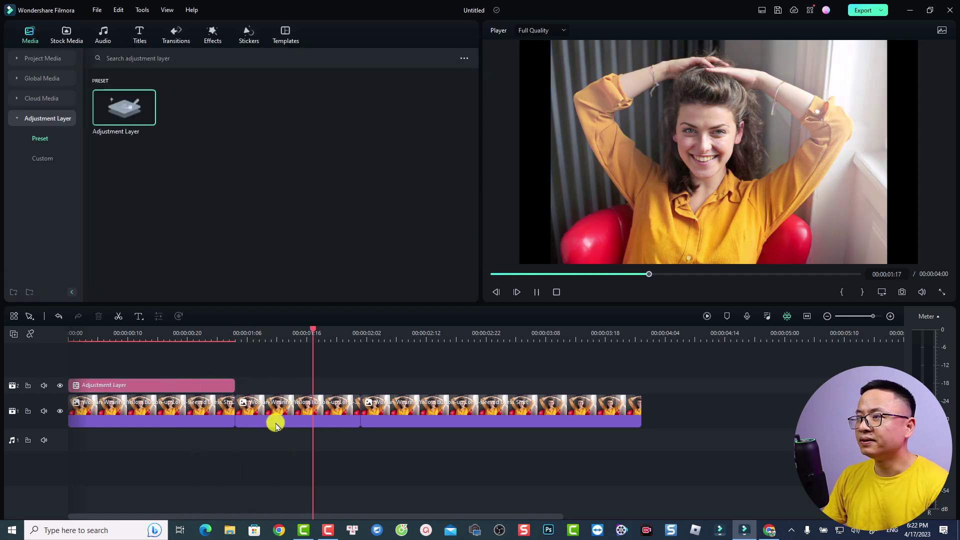
key(space)
click(302, 419)
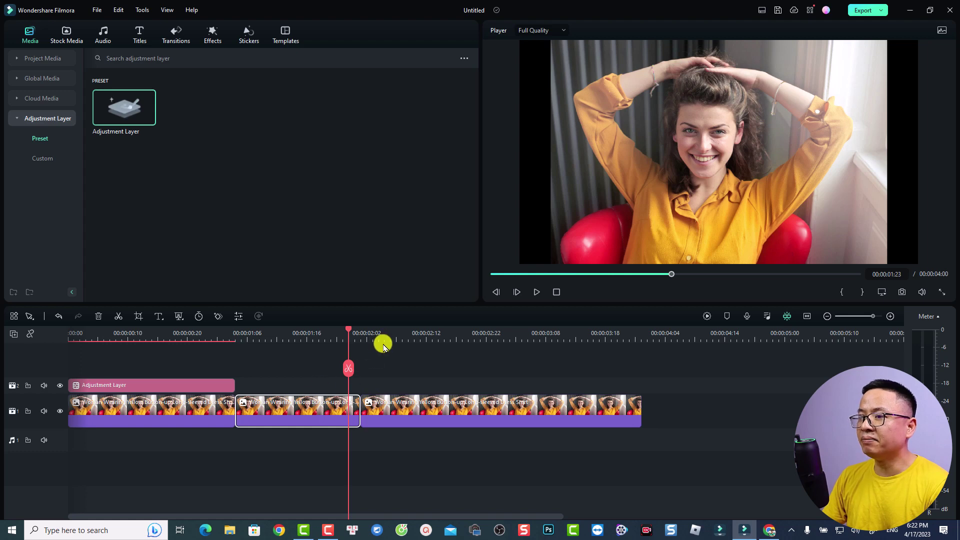
click(408, 337)
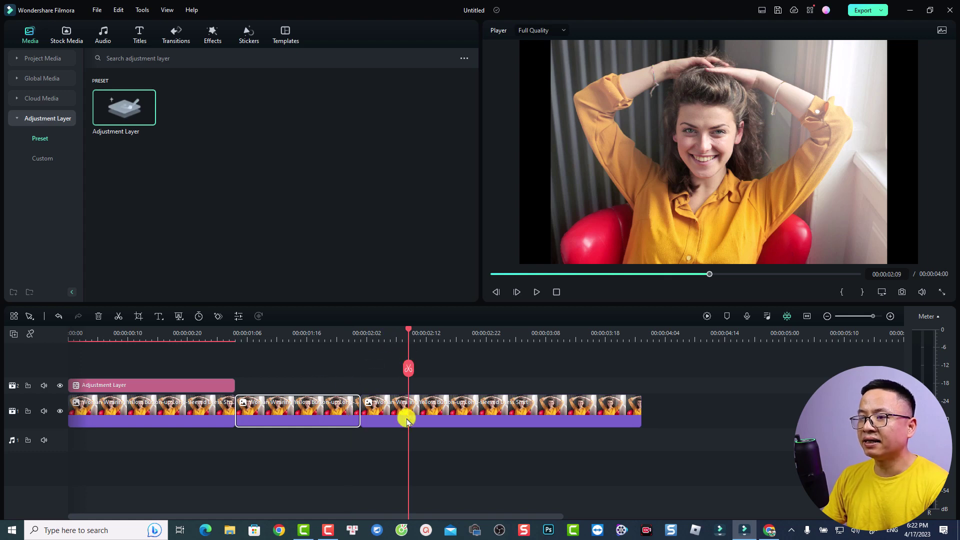
Return to the first clip at 00:00:00:19 and extend the adjustment layer to the end of the third clip
click(182, 337)
click(166, 419)
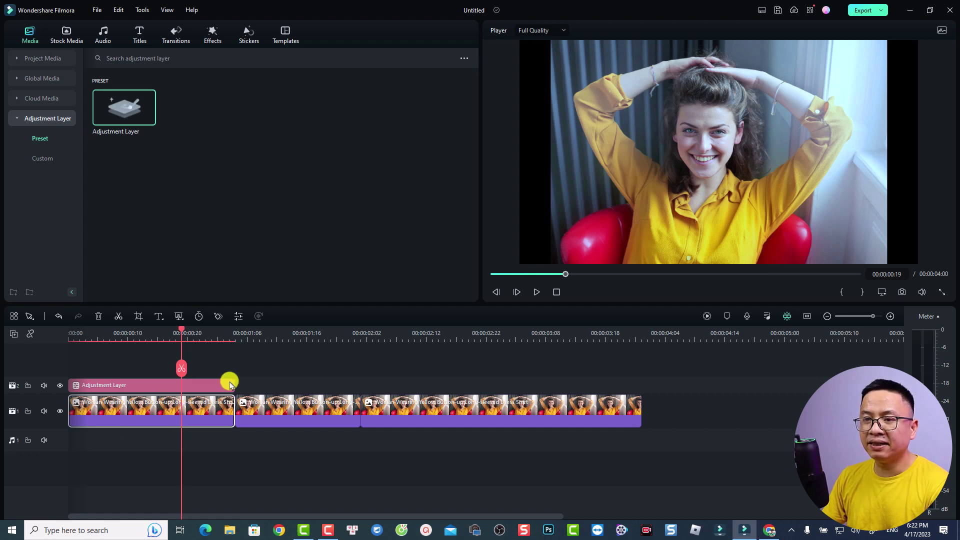
drag(232, 385, 635, 384)
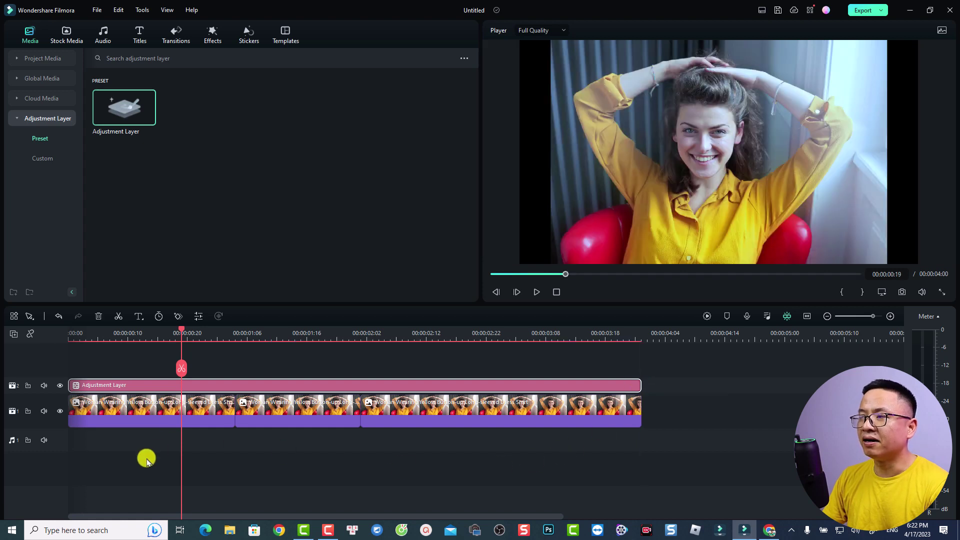
Play the timeline from the first clip and examine the adjustment layer's grade on all three clips
click(150, 406)
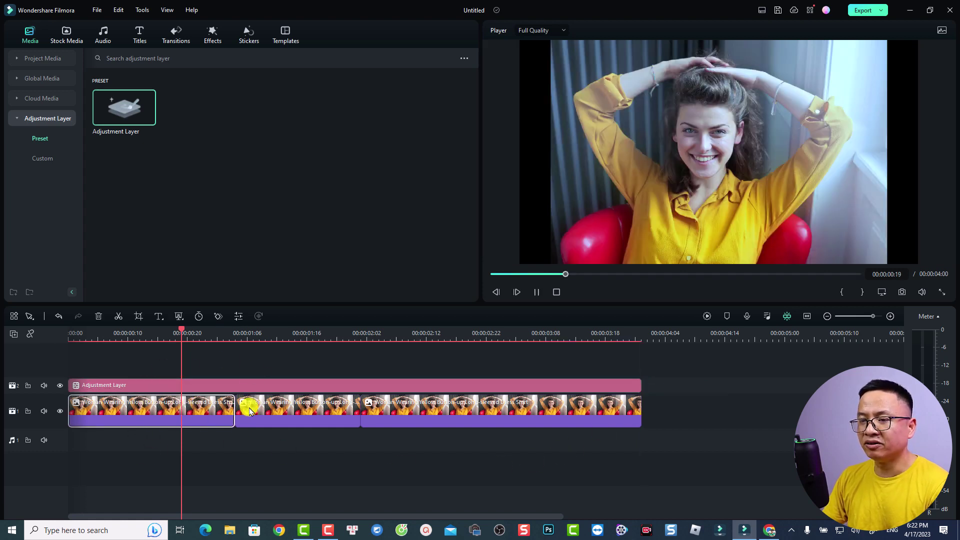
key(space)
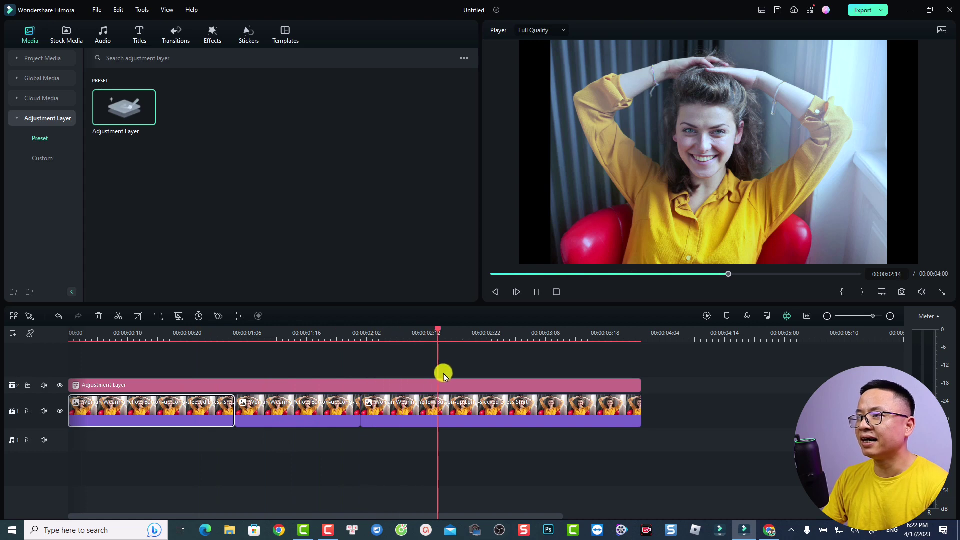
key(space)
click(372, 416)
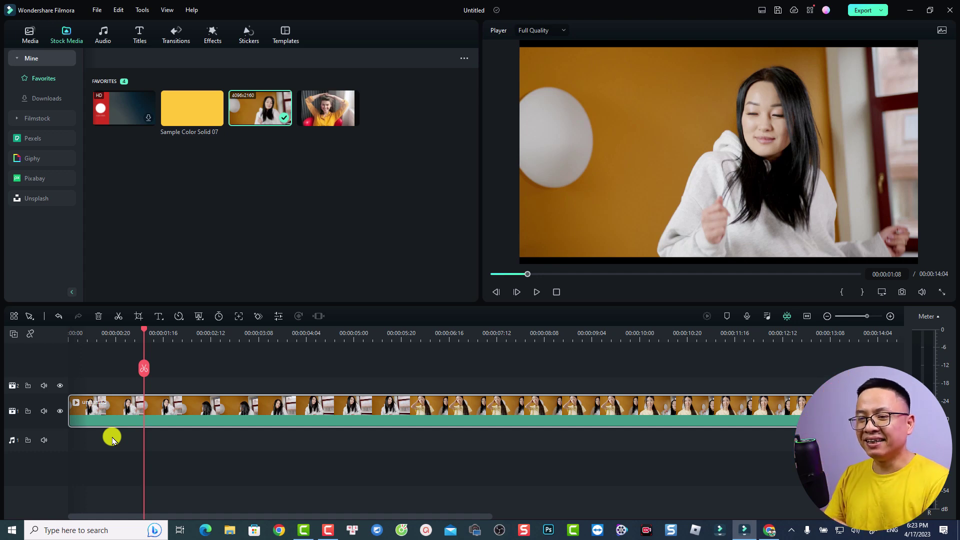
Apply the Horizontal Open effect from the Opening video effects to the woman's clip on the first video track
click(214, 36)
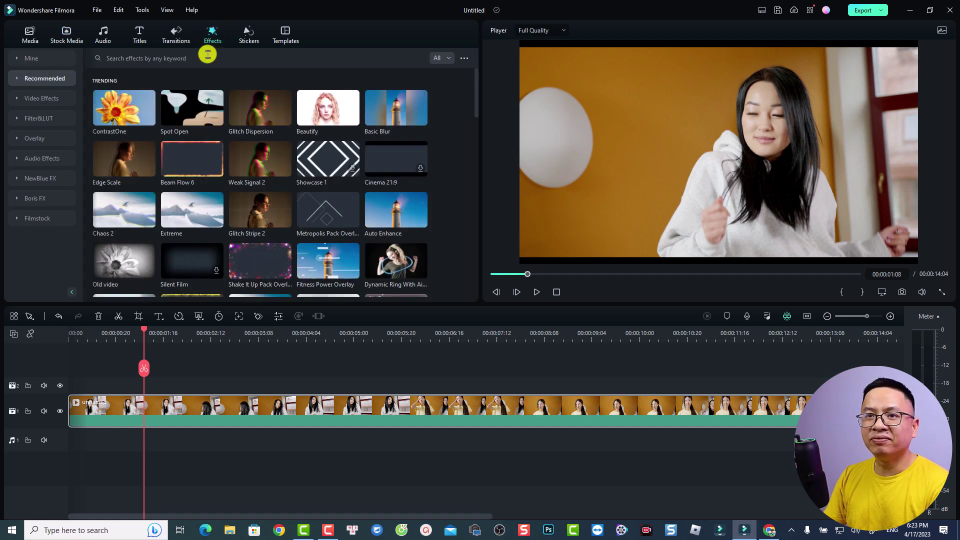
click(17, 99)
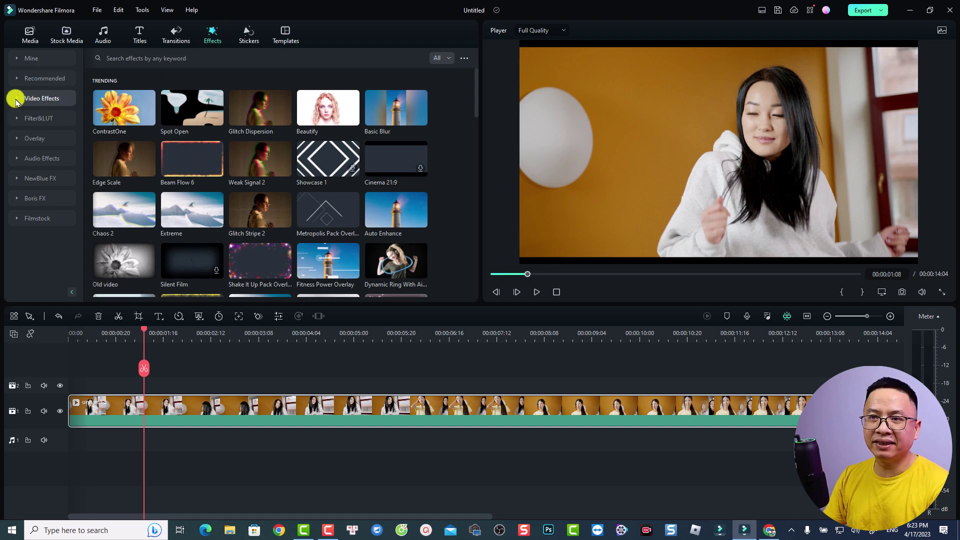
drag(81, 144, 79, 194)
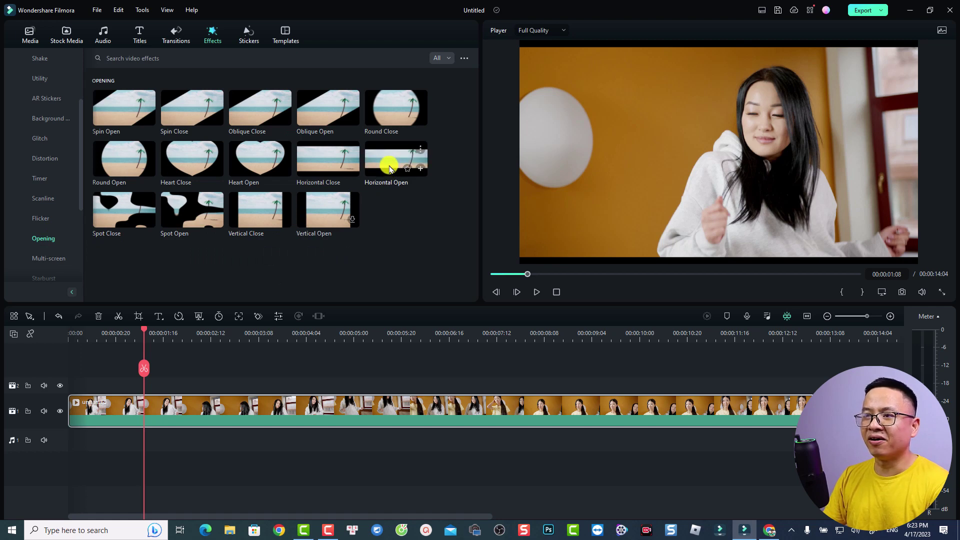
drag(386, 170, 79, 417)
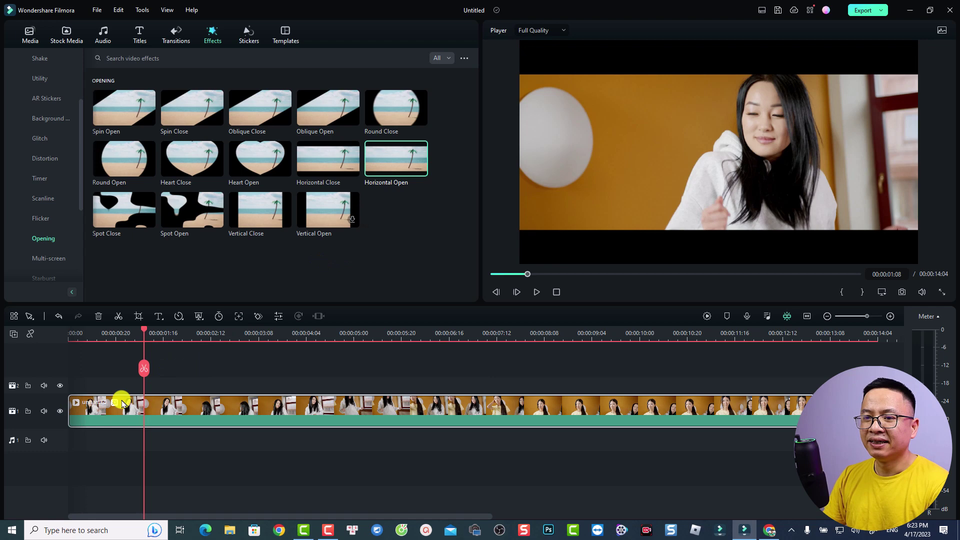
Play the clip from its start twice and examine the speed of the opening effect
click(70, 331)
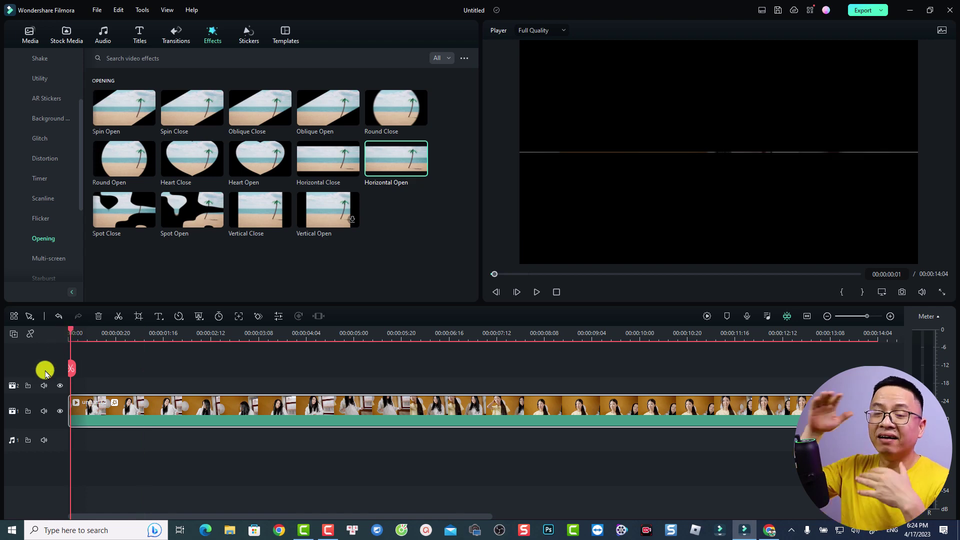
key(space)
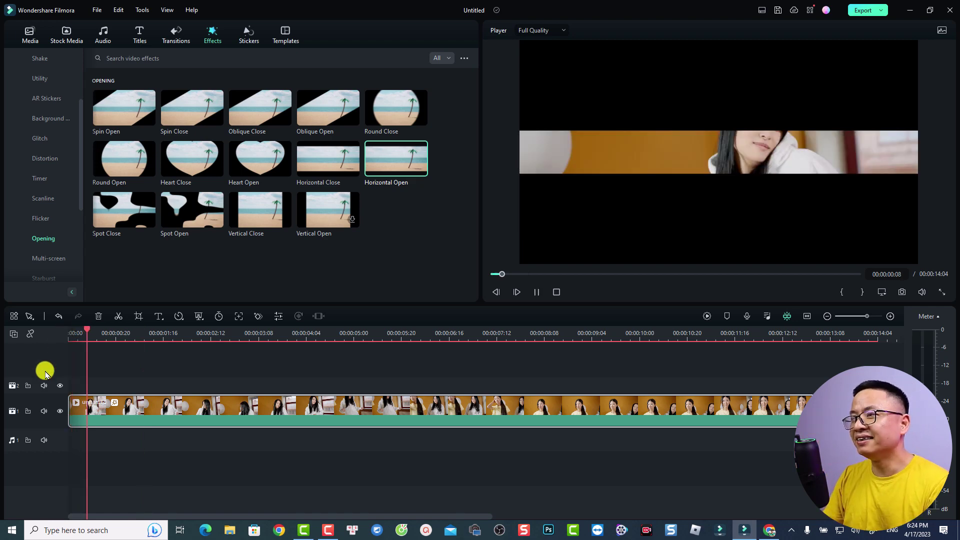
key(space)
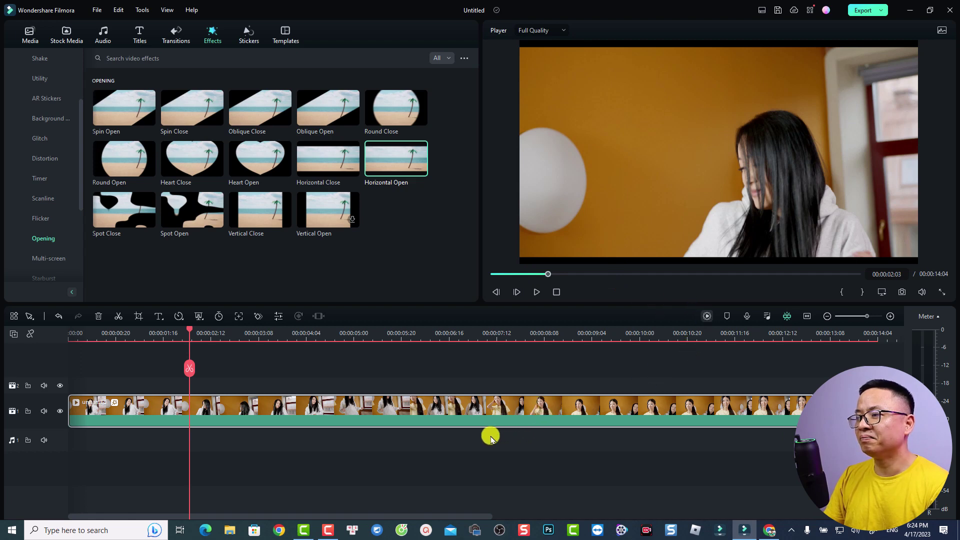
click(70, 336)
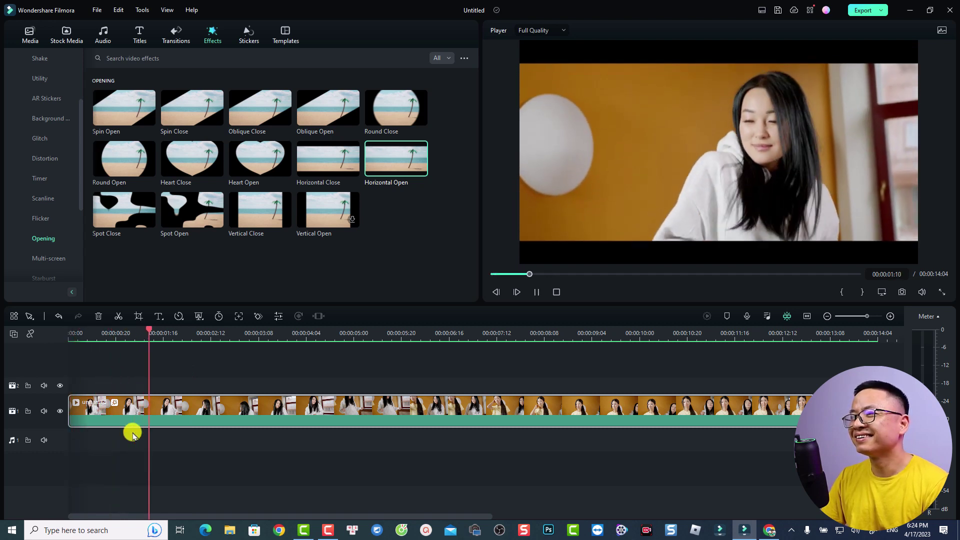
key(space)
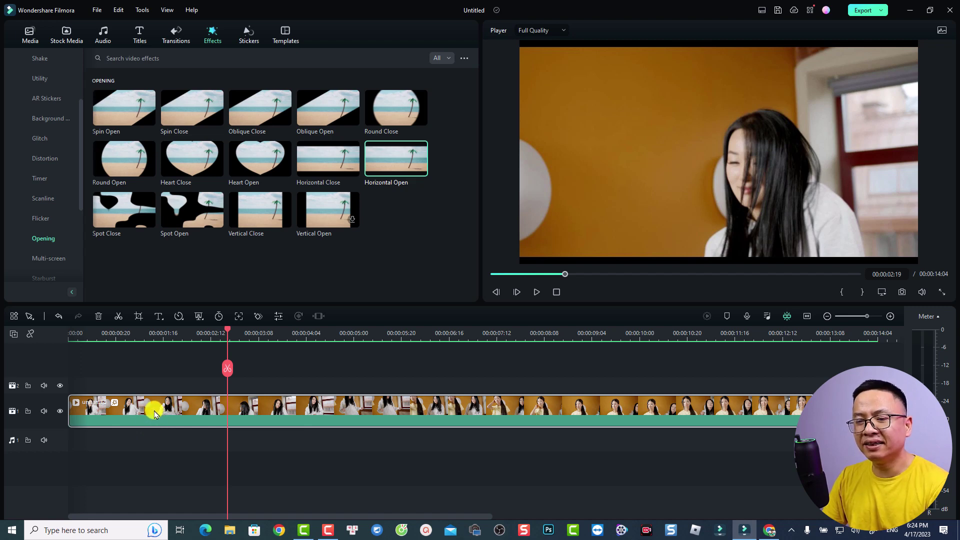
In the clip's effect settings, raise the Horizontal Open duration to about 2.39 and confirm
double_click(154, 413)
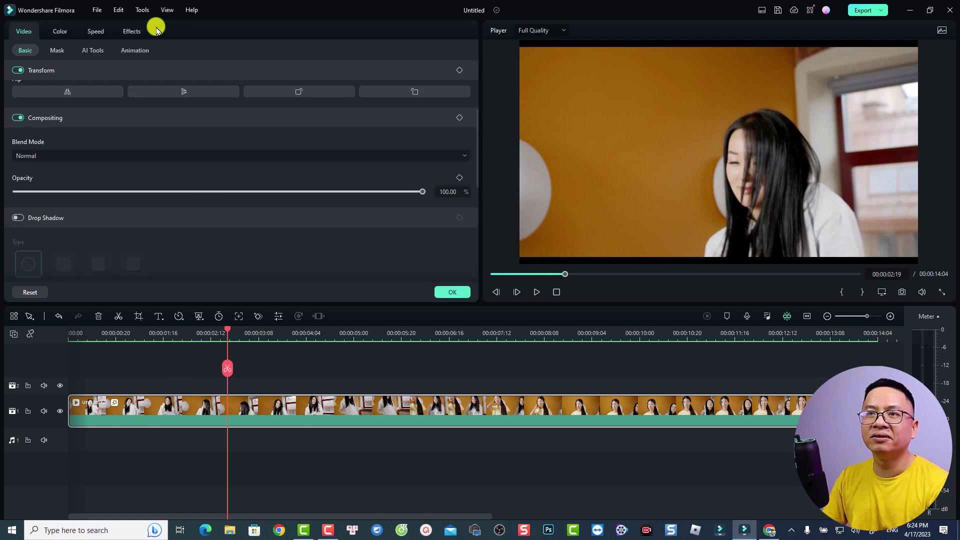
click(132, 32)
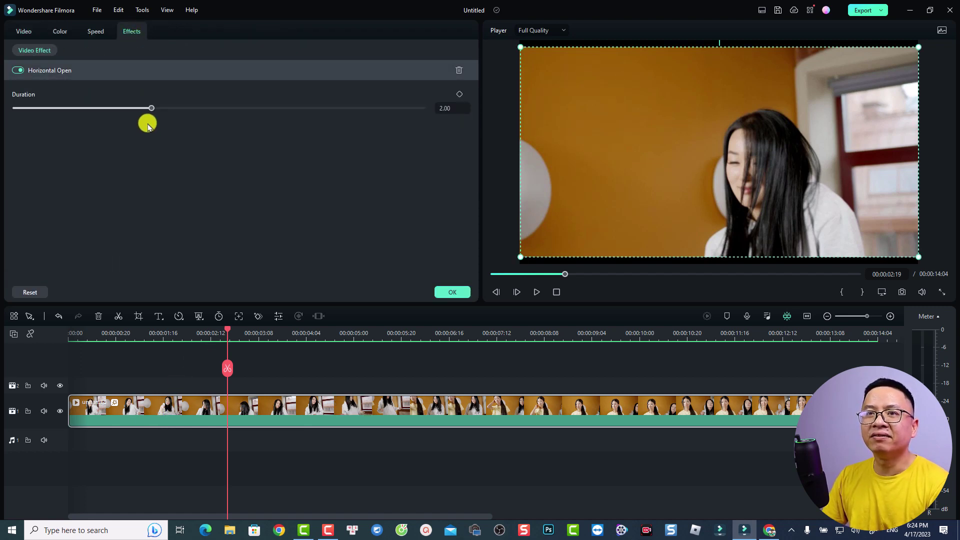
click(447, 109)
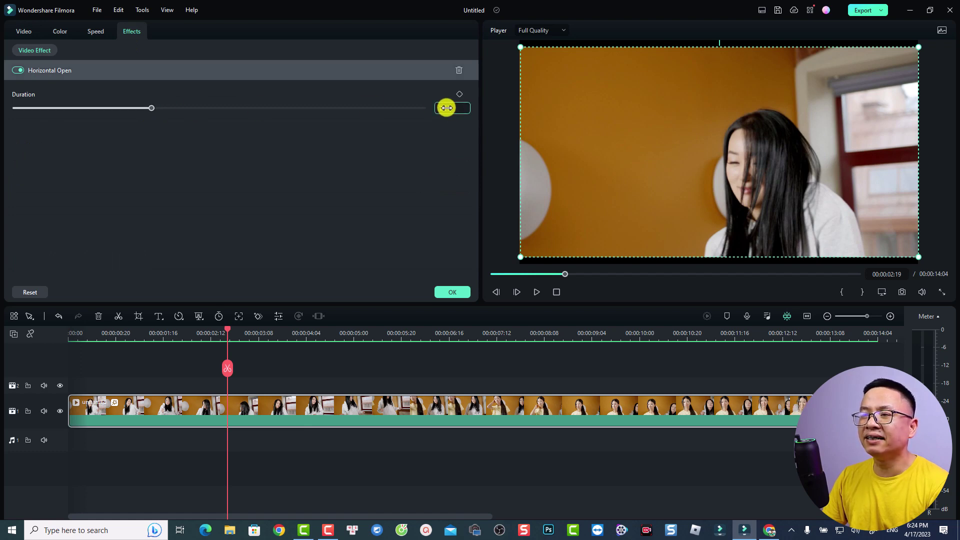
drag(151, 111, 179, 115)
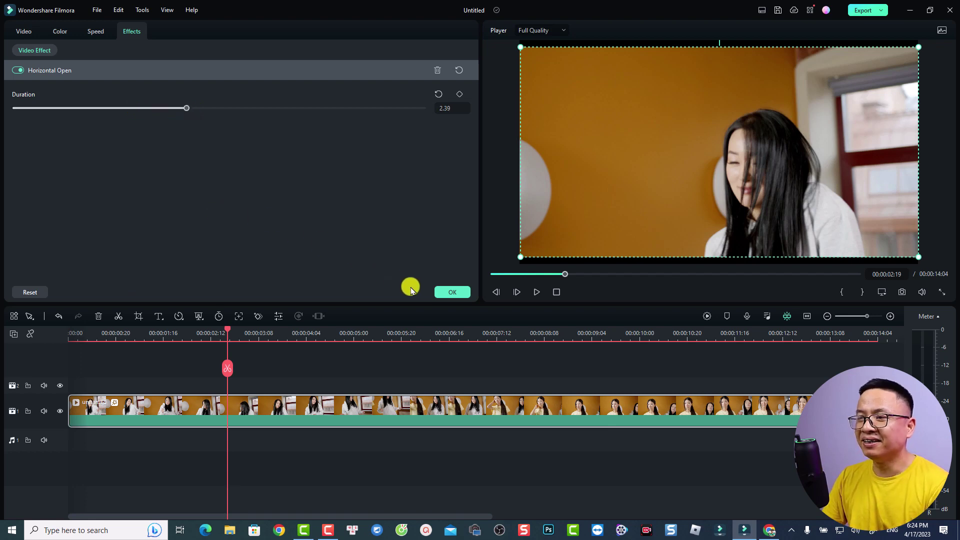
click(443, 294)
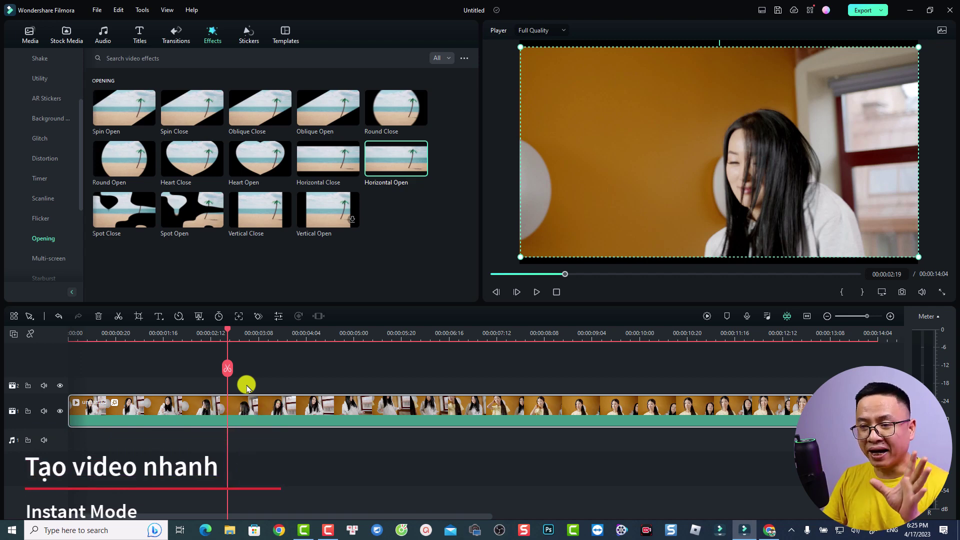
Return to the startup window, saving the current project as "du an 3"
click(94, 11)
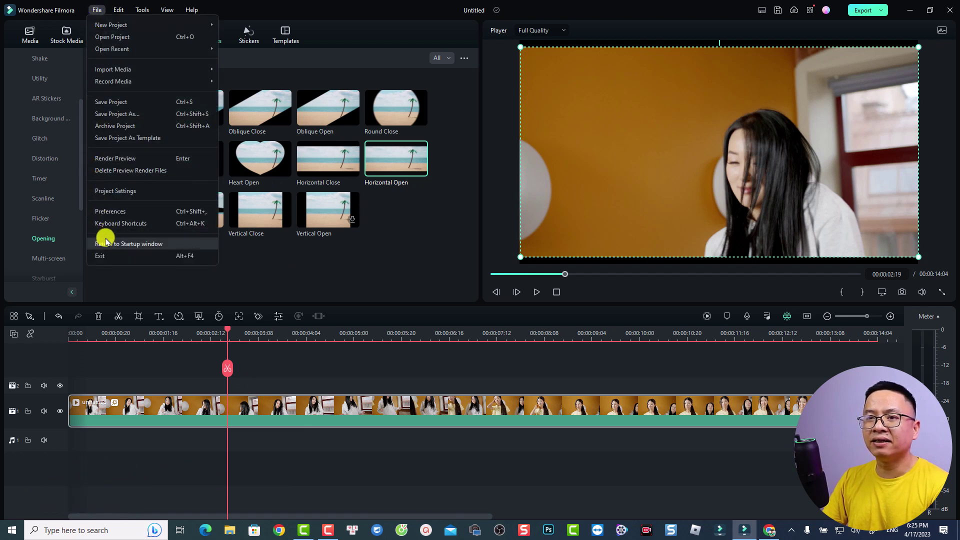
click(129, 243)
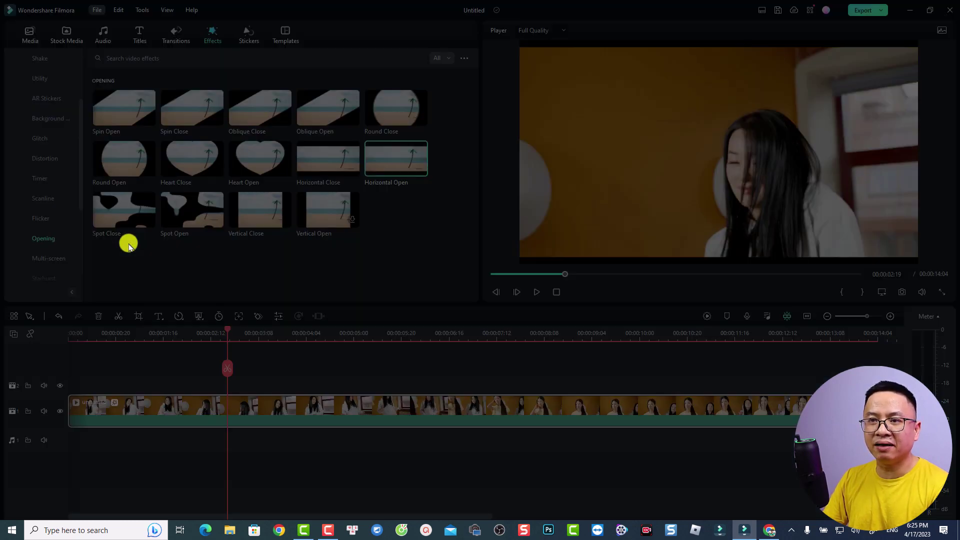
click(522, 265)
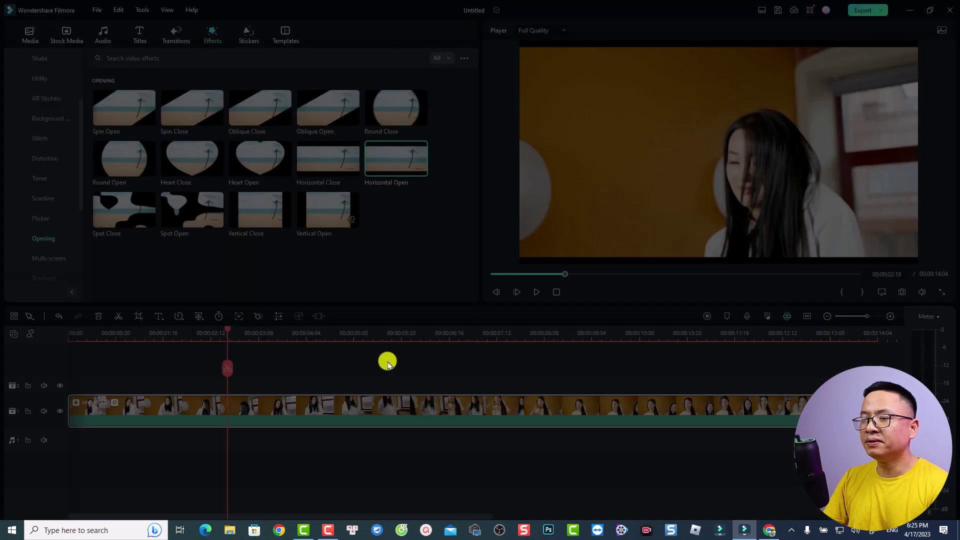
text(du an 3)
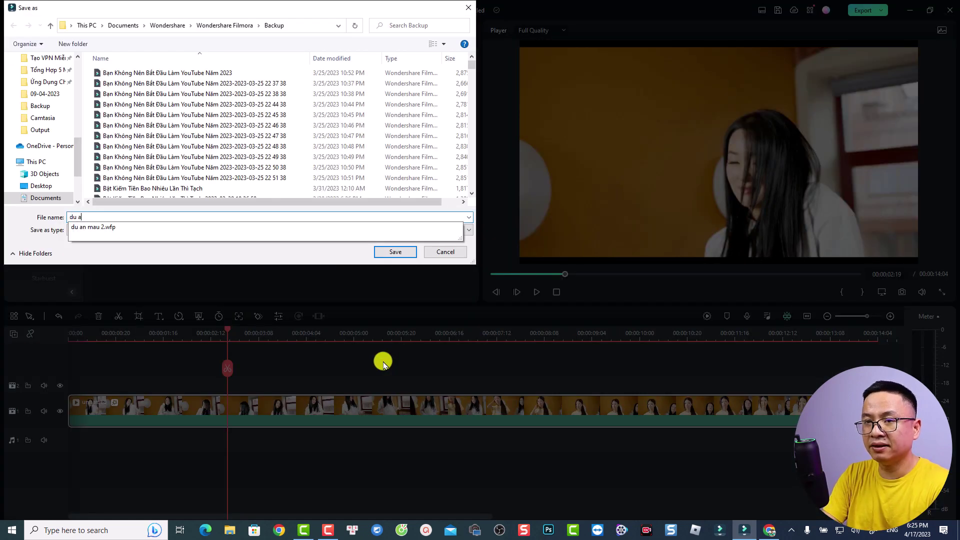
click(394, 252)
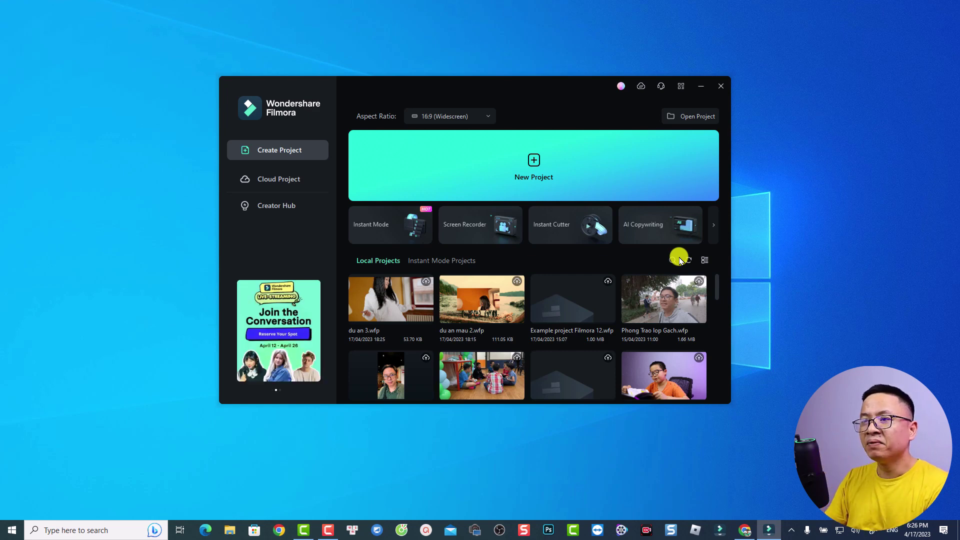
Start Instant Mode and choose the Clean Travel Slideshow template from the Travel theme
click(377, 235)
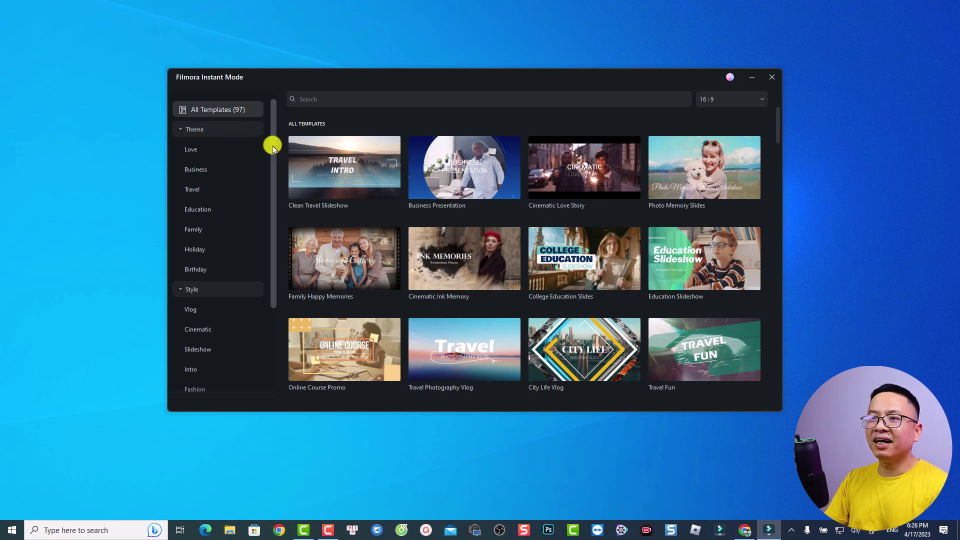
mouse_move(273, 148)
mouse_down()
mouse_move(272, 236)
mouse_move(272, 156)
mouse_up()
click(188, 131)
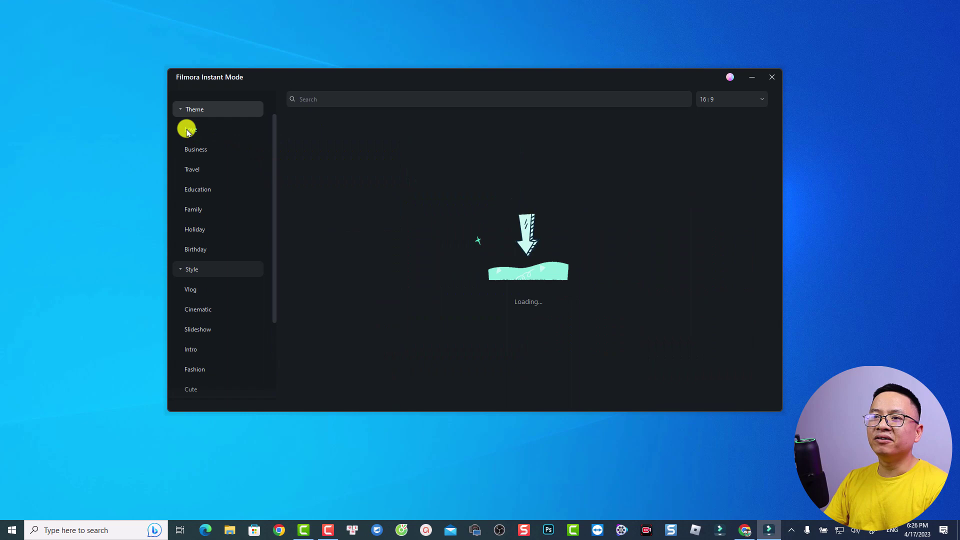
click(188, 169)
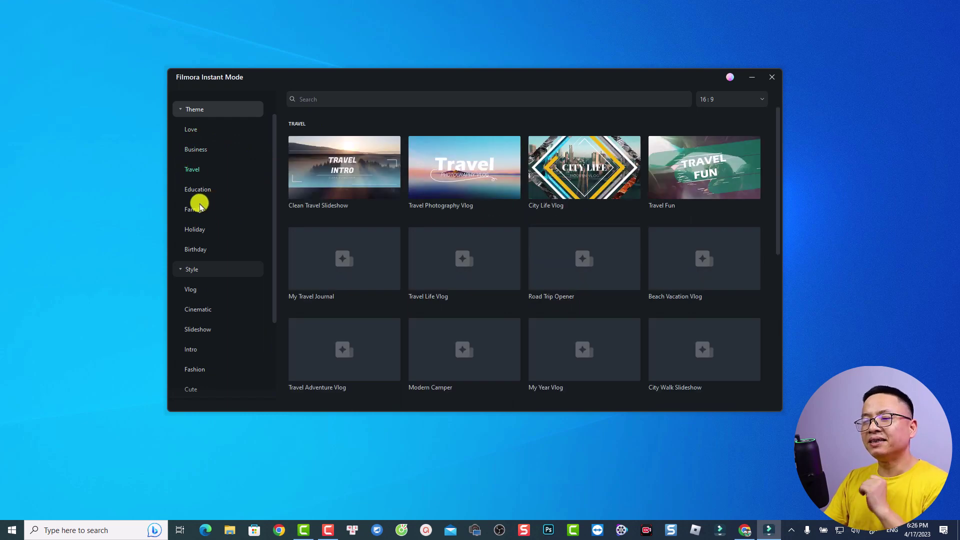
mouse_move(352, 209)
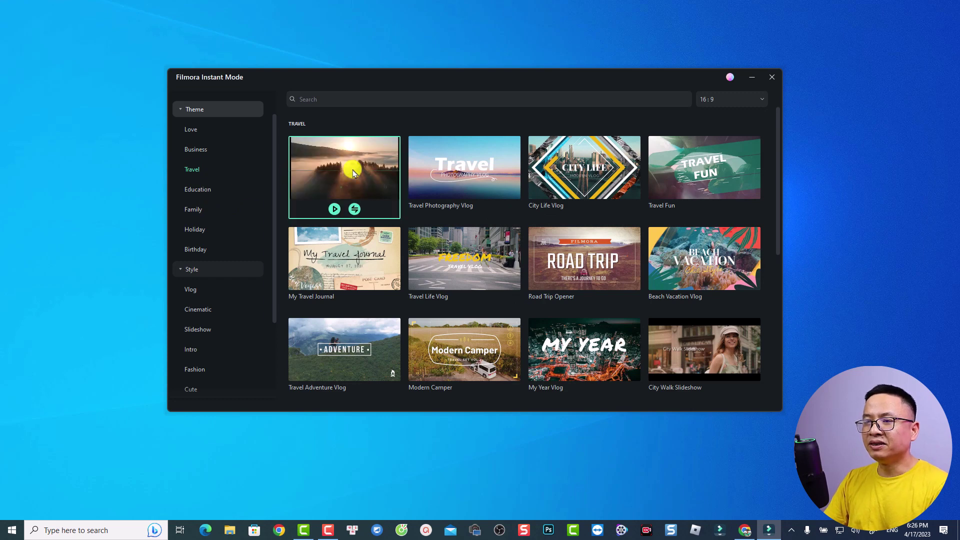
click(353, 209)
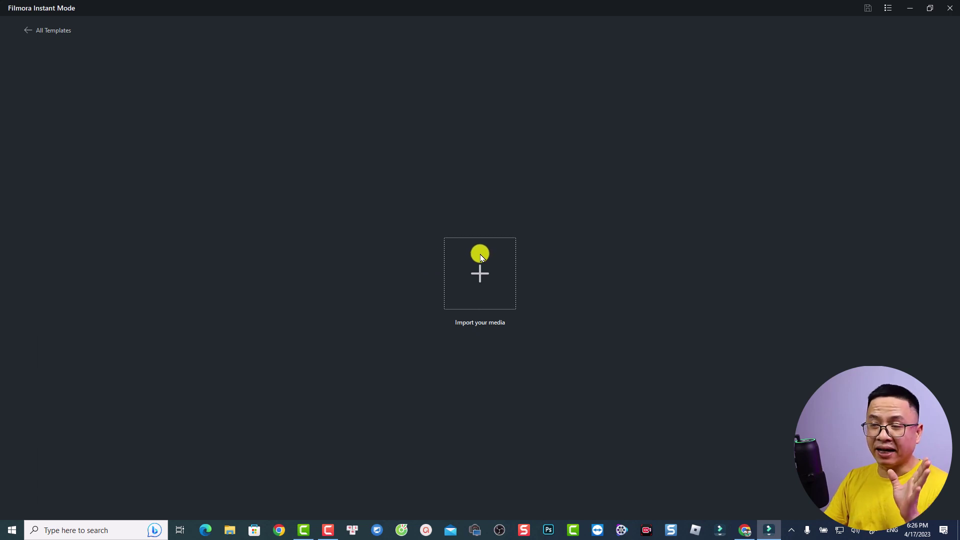
Import the video clips IMG_0163, IMG_0164, IMG_0165, IMG_0176 and IMG_0178 from the 07-04-2023 folder into the template
click(486, 274)
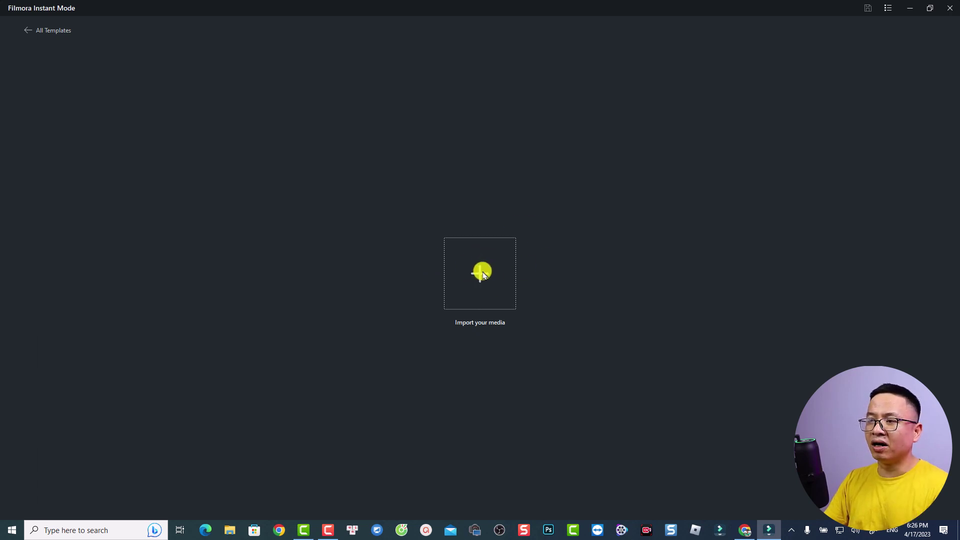
click(326, 198)
ctrl+click(383, 197)
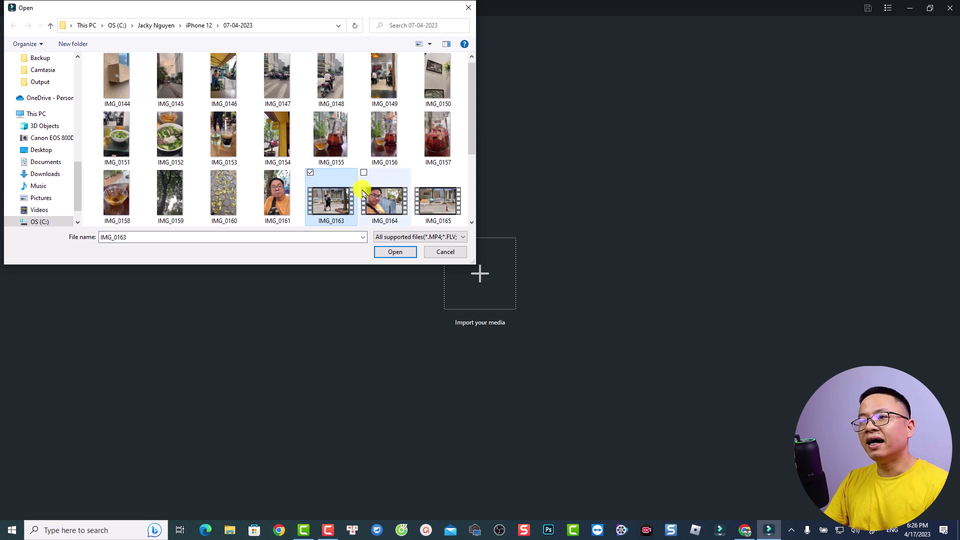
ctrl+click(424, 202)
scroll(425, 202, down, 2)
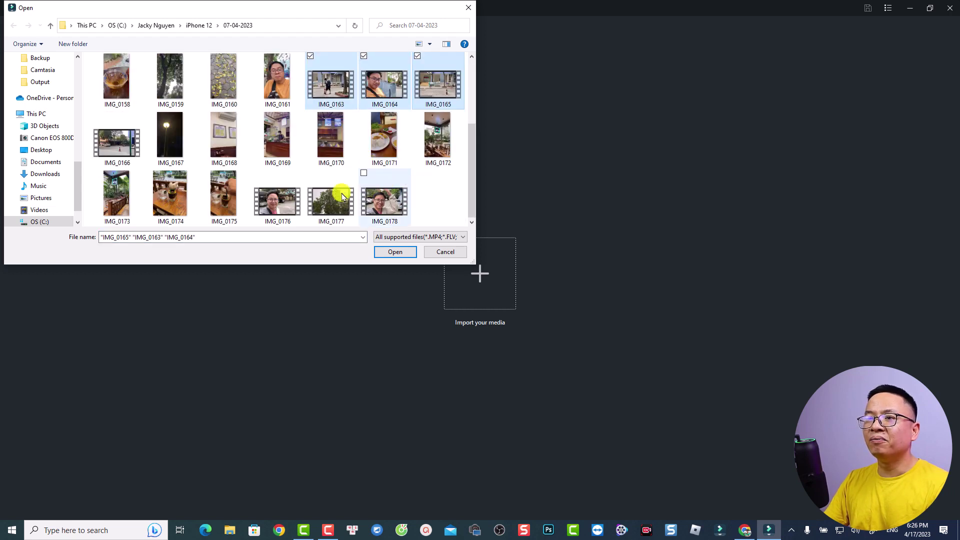
ctrl+click(274, 200)
ctrl+click(389, 199)
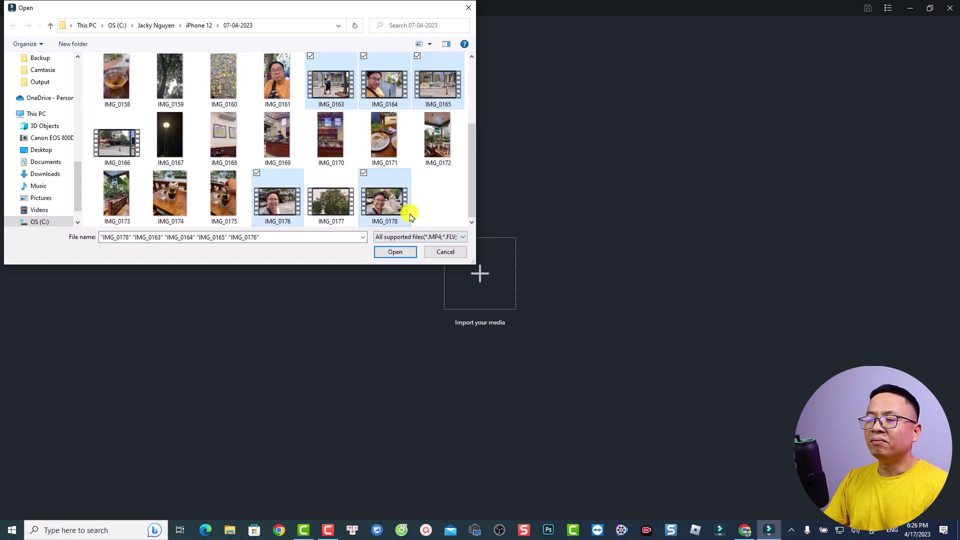
click(393, 253)
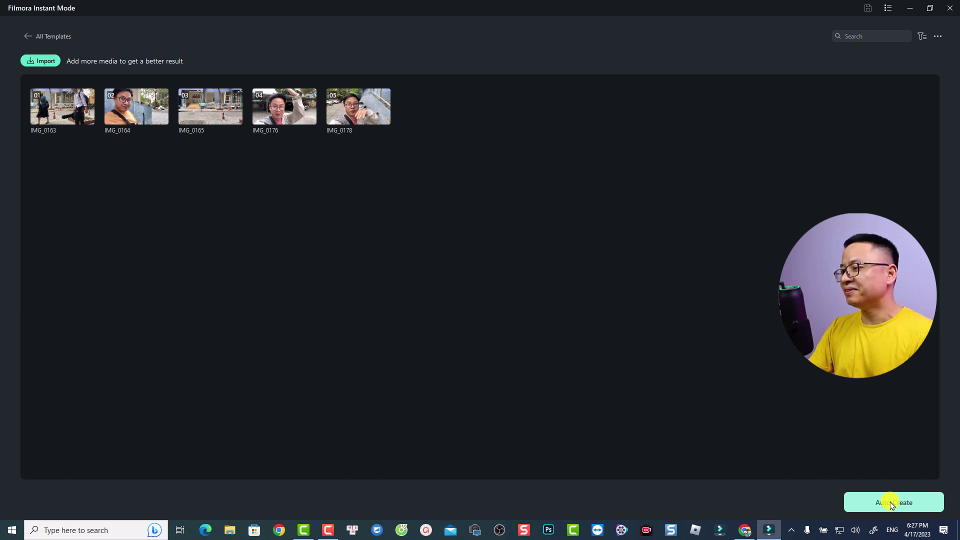
Auto-create the travel slideshow from the imported clips and switch the saved project to timeline mode
click(892, 503)
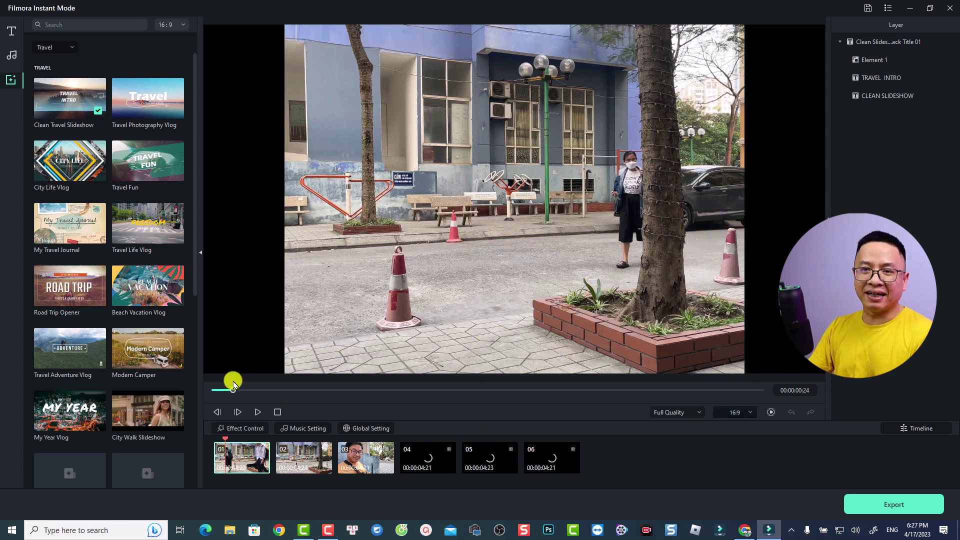
drag(232, 393, 223, 395)
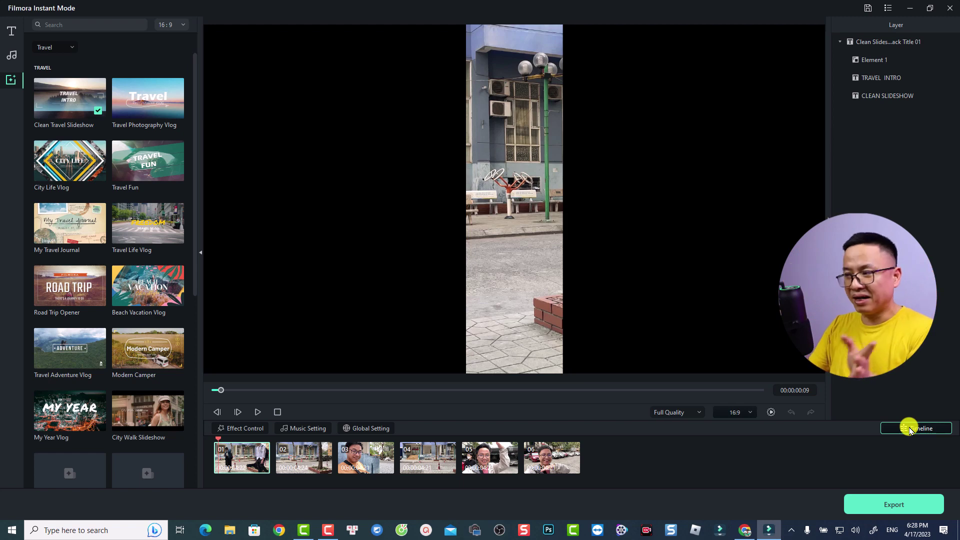
click(909, 429)
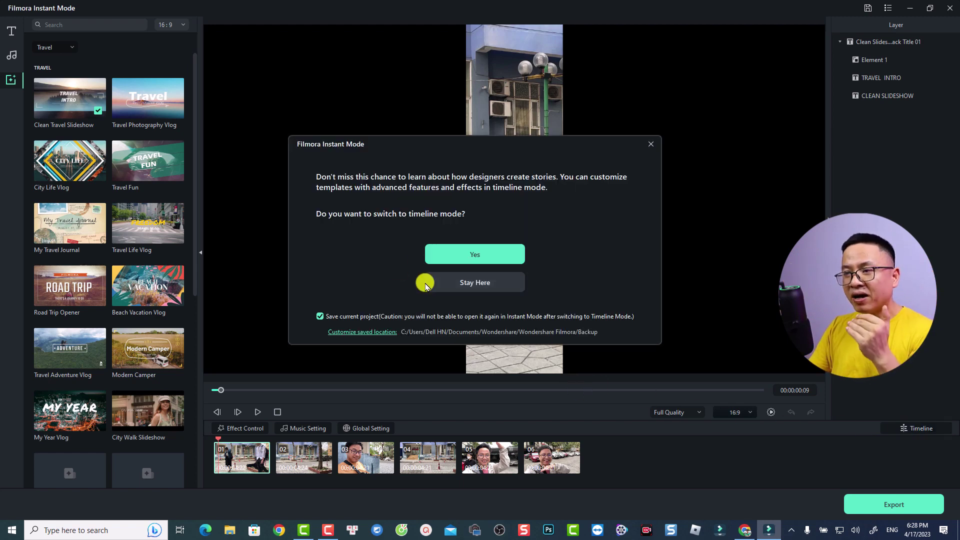
click(482, 254)
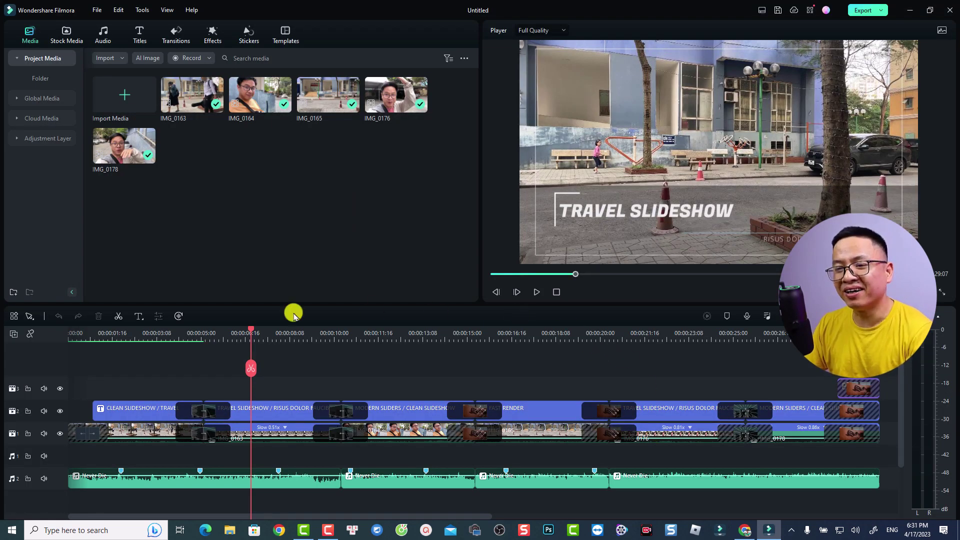
Play the generated slideshow from the timeline's start and examine its titles and transitions, selecting the middle clips and titles
click(72, 337)
key(space)
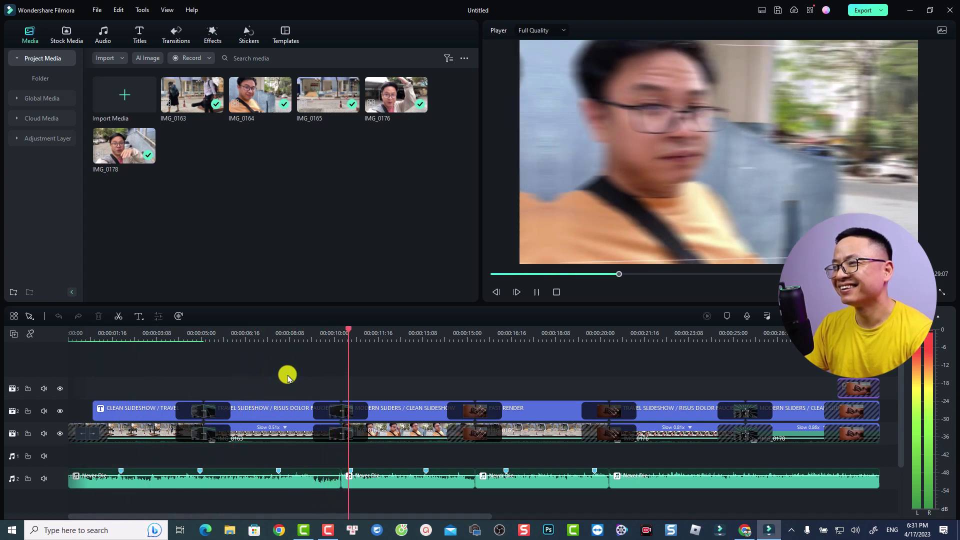
key(space)
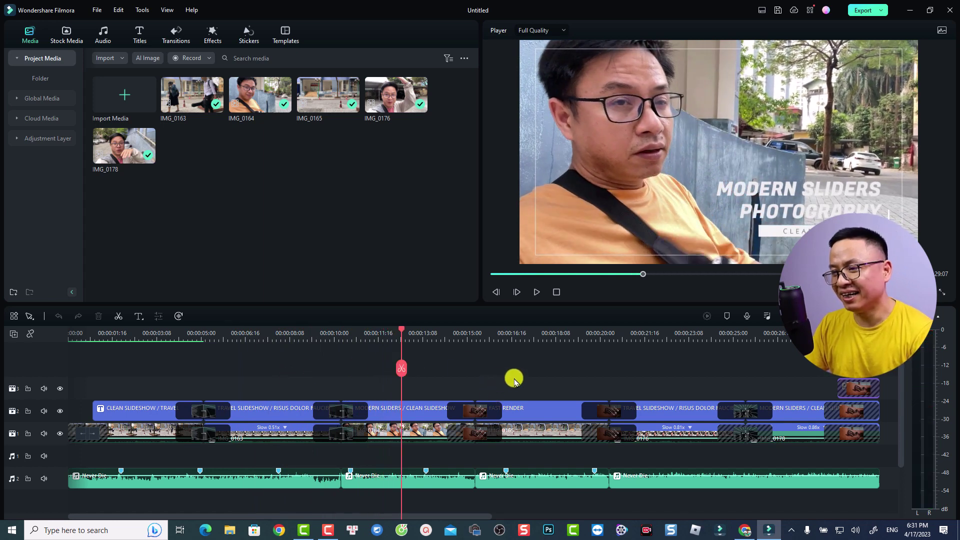
drag(516, 377, 559, 395)
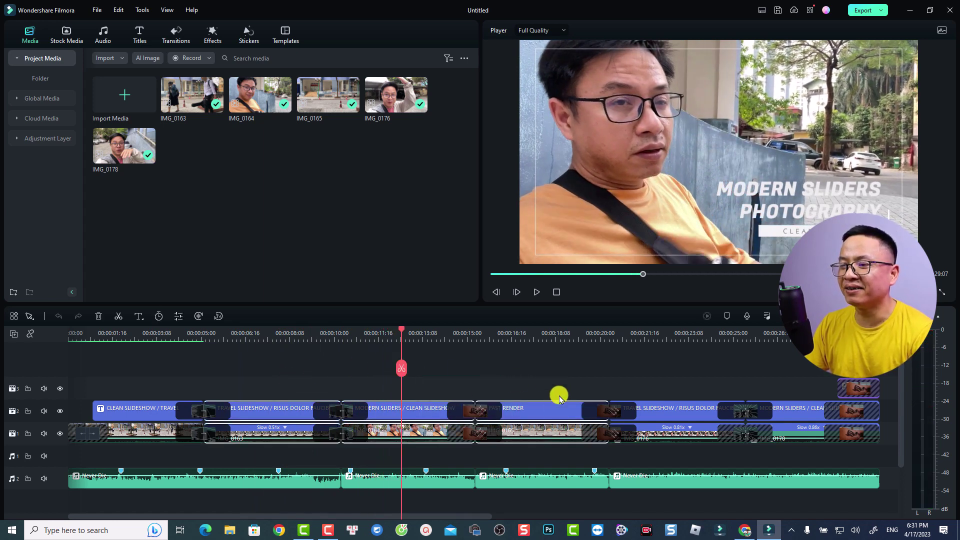